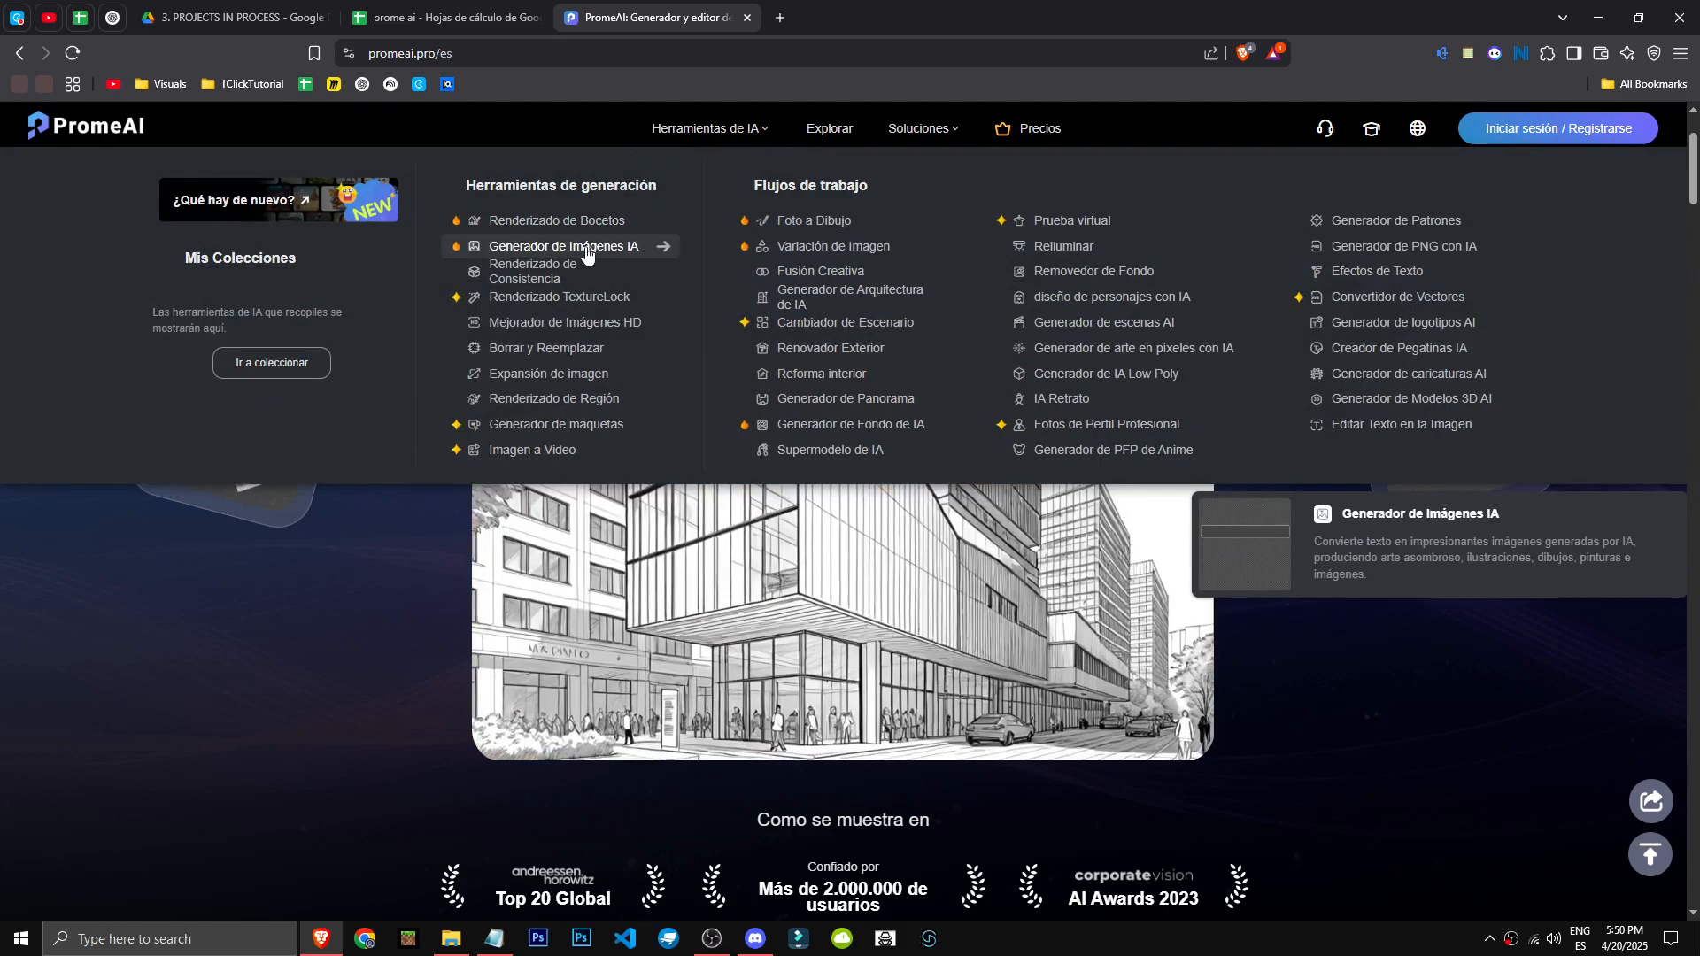
Review the AI tools list and the featured image tools on the PromeAI home page.
mouse_move(636, 257)
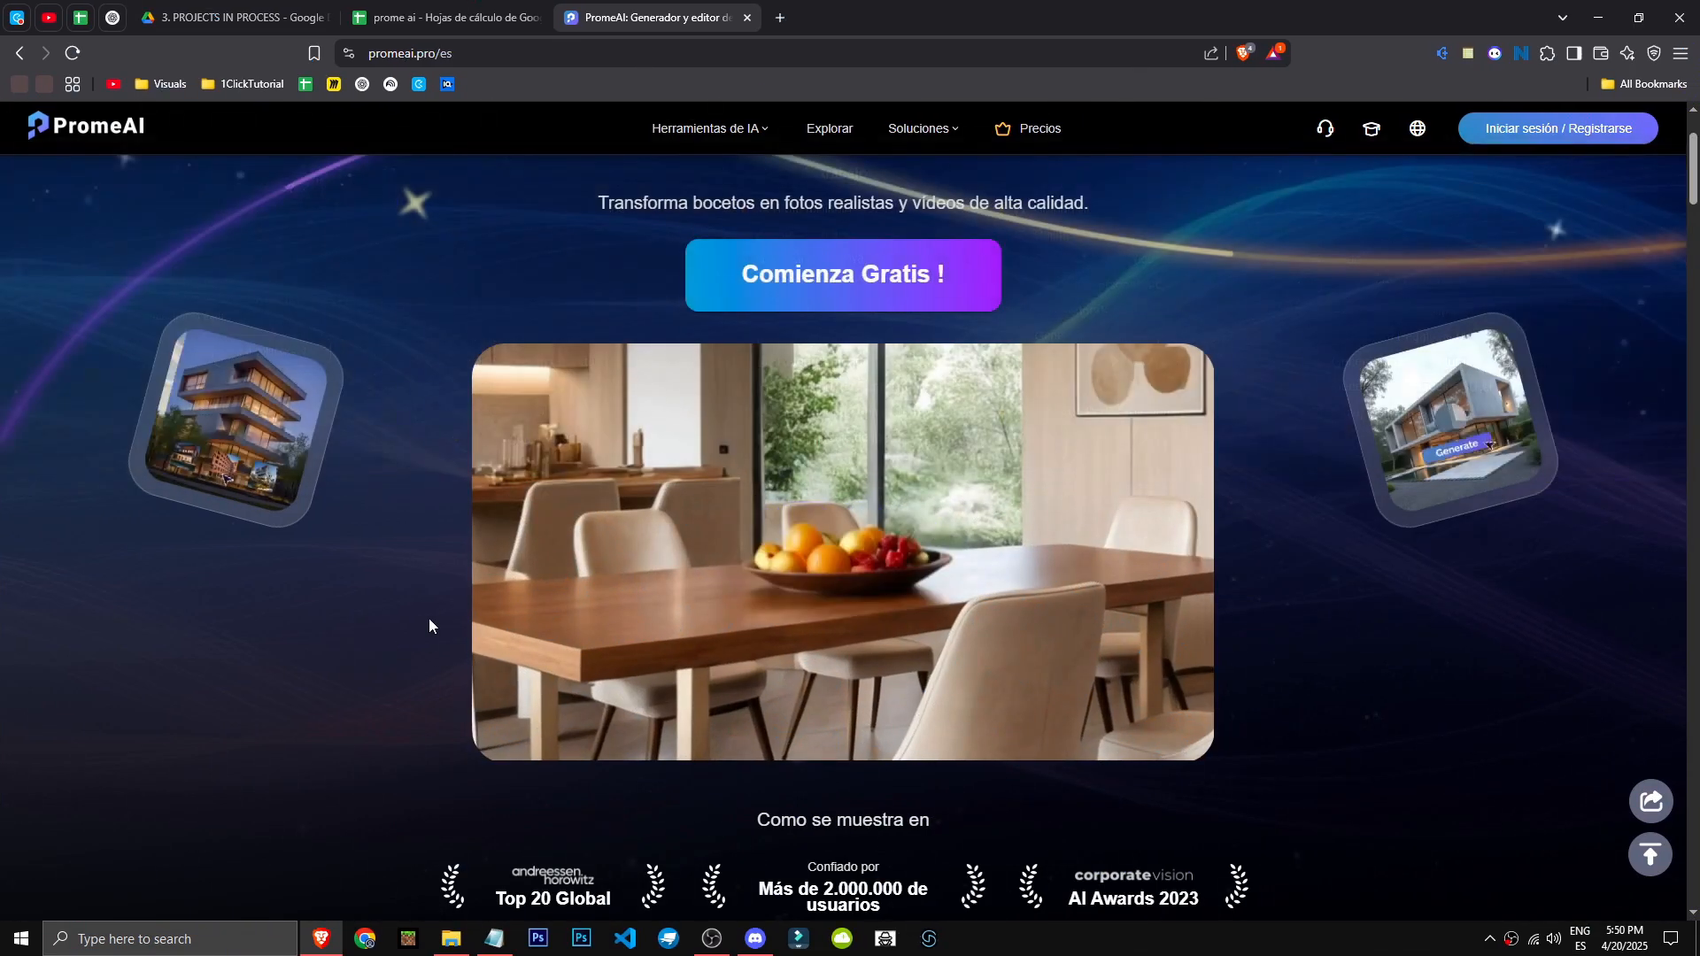
scroll(423, 613, down, 3)
scroll(408, 629, down, 8)
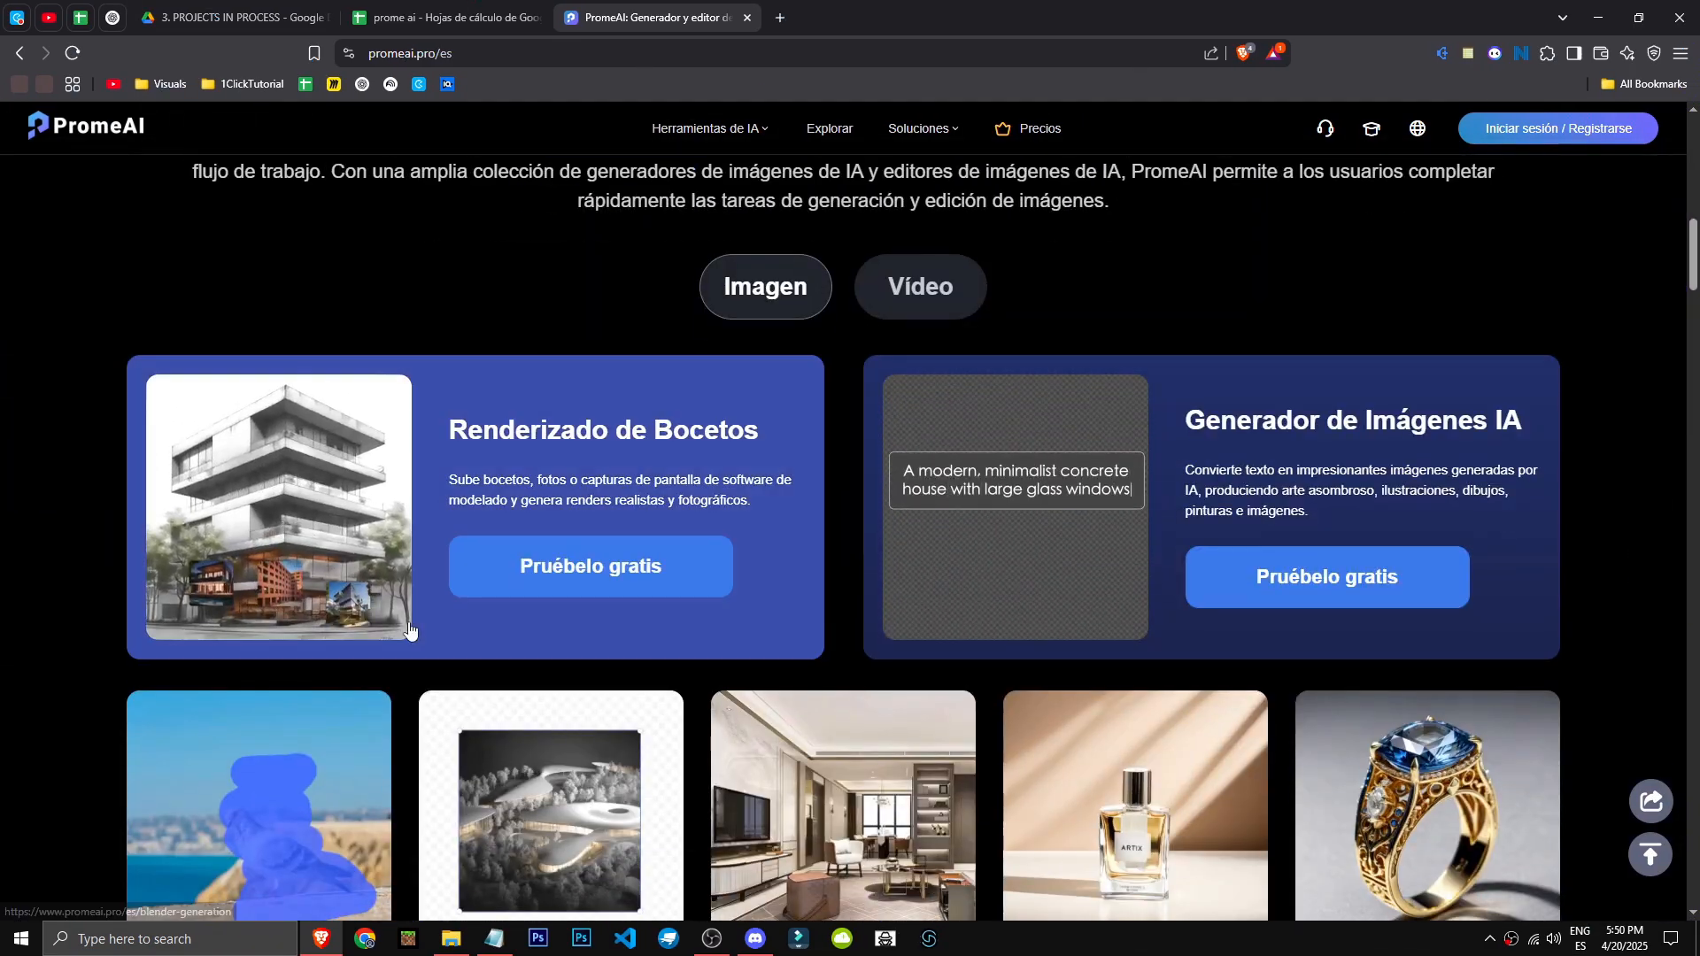
scroll(408, 630, up, 3)
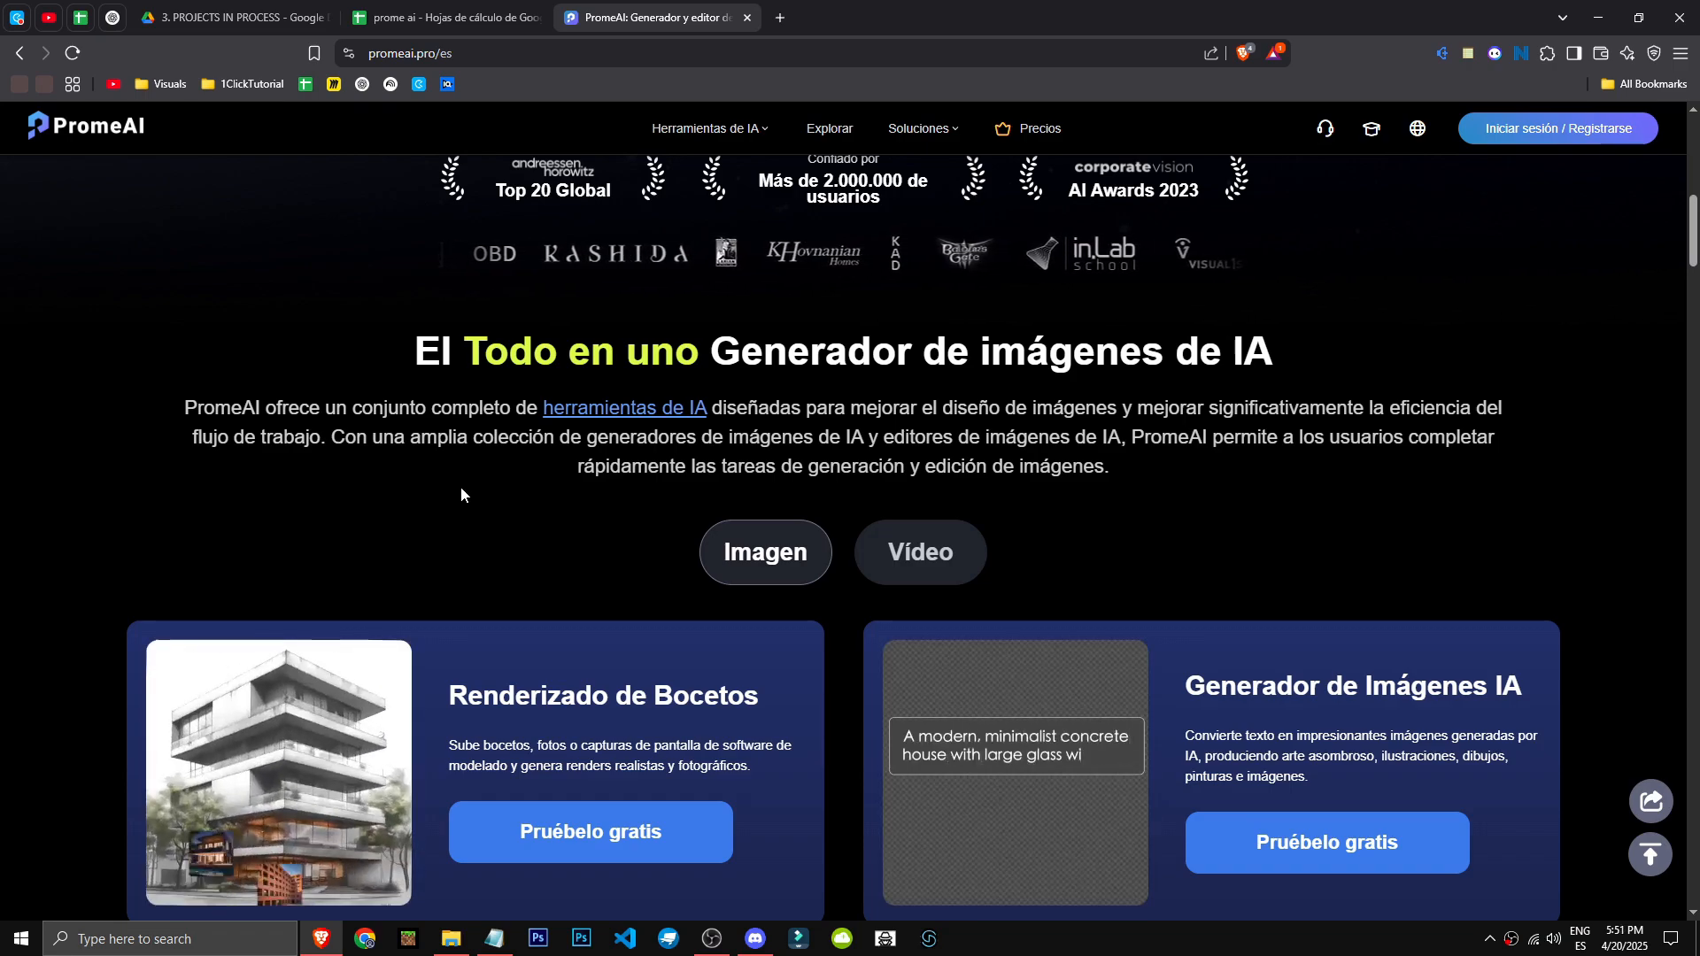
scroll(486, 634, down, 1)
scroll(487, 634, down, 6)
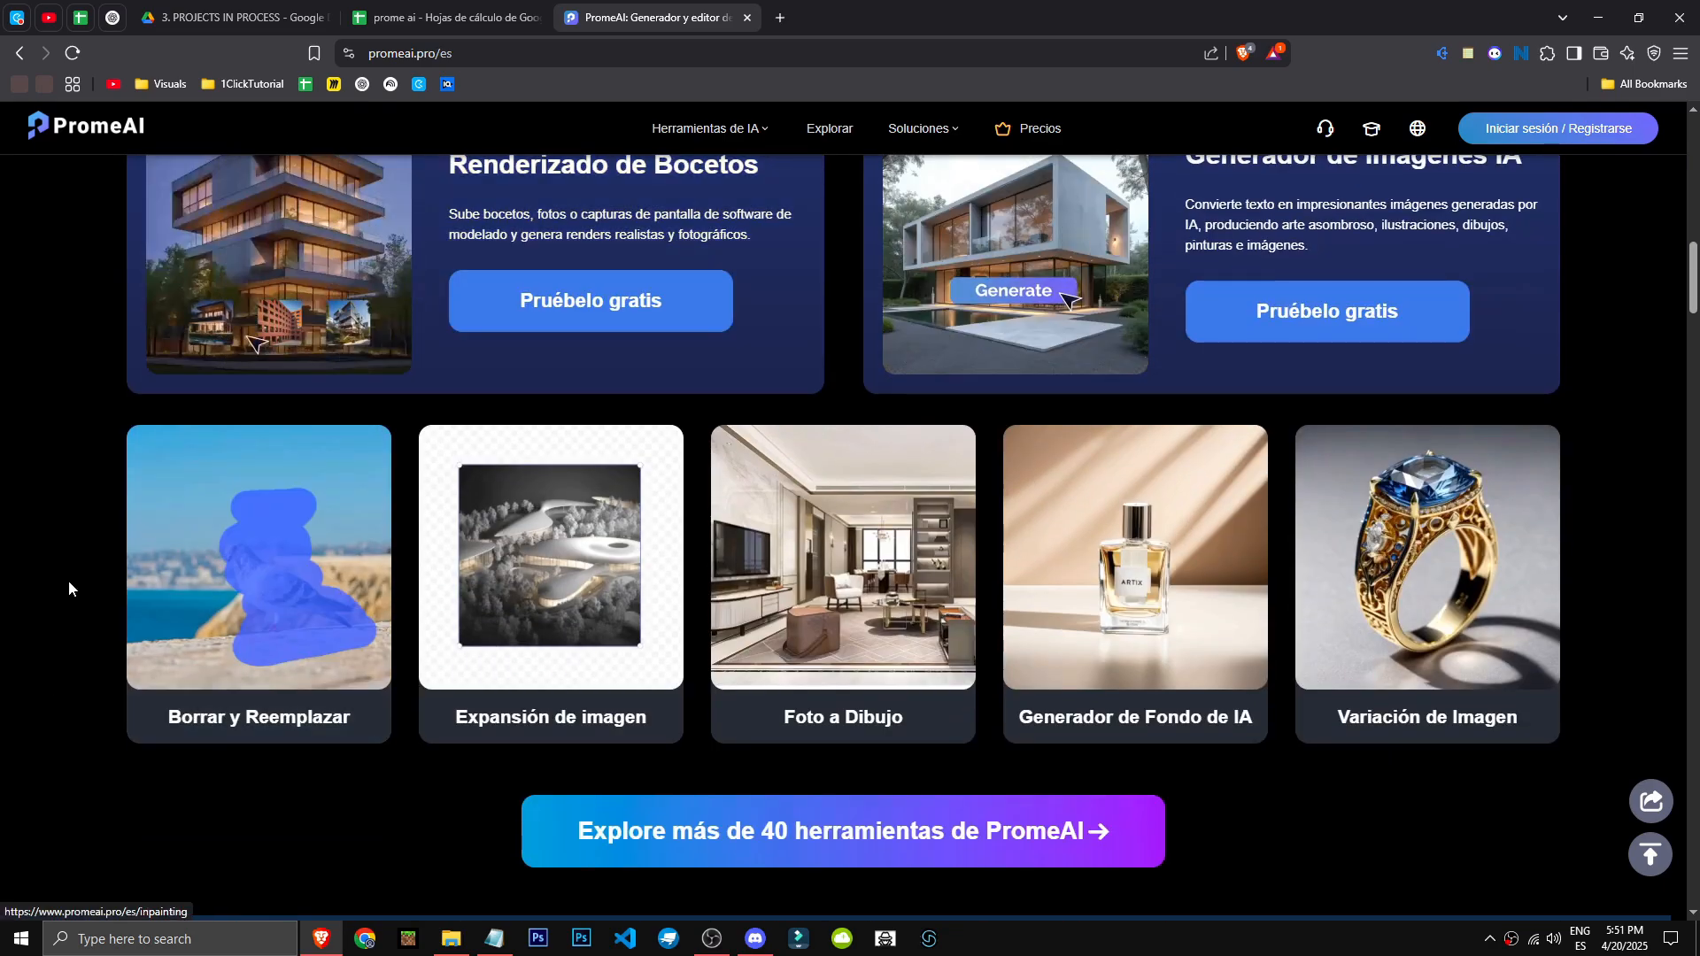
scroll(67, 581, up, 4)
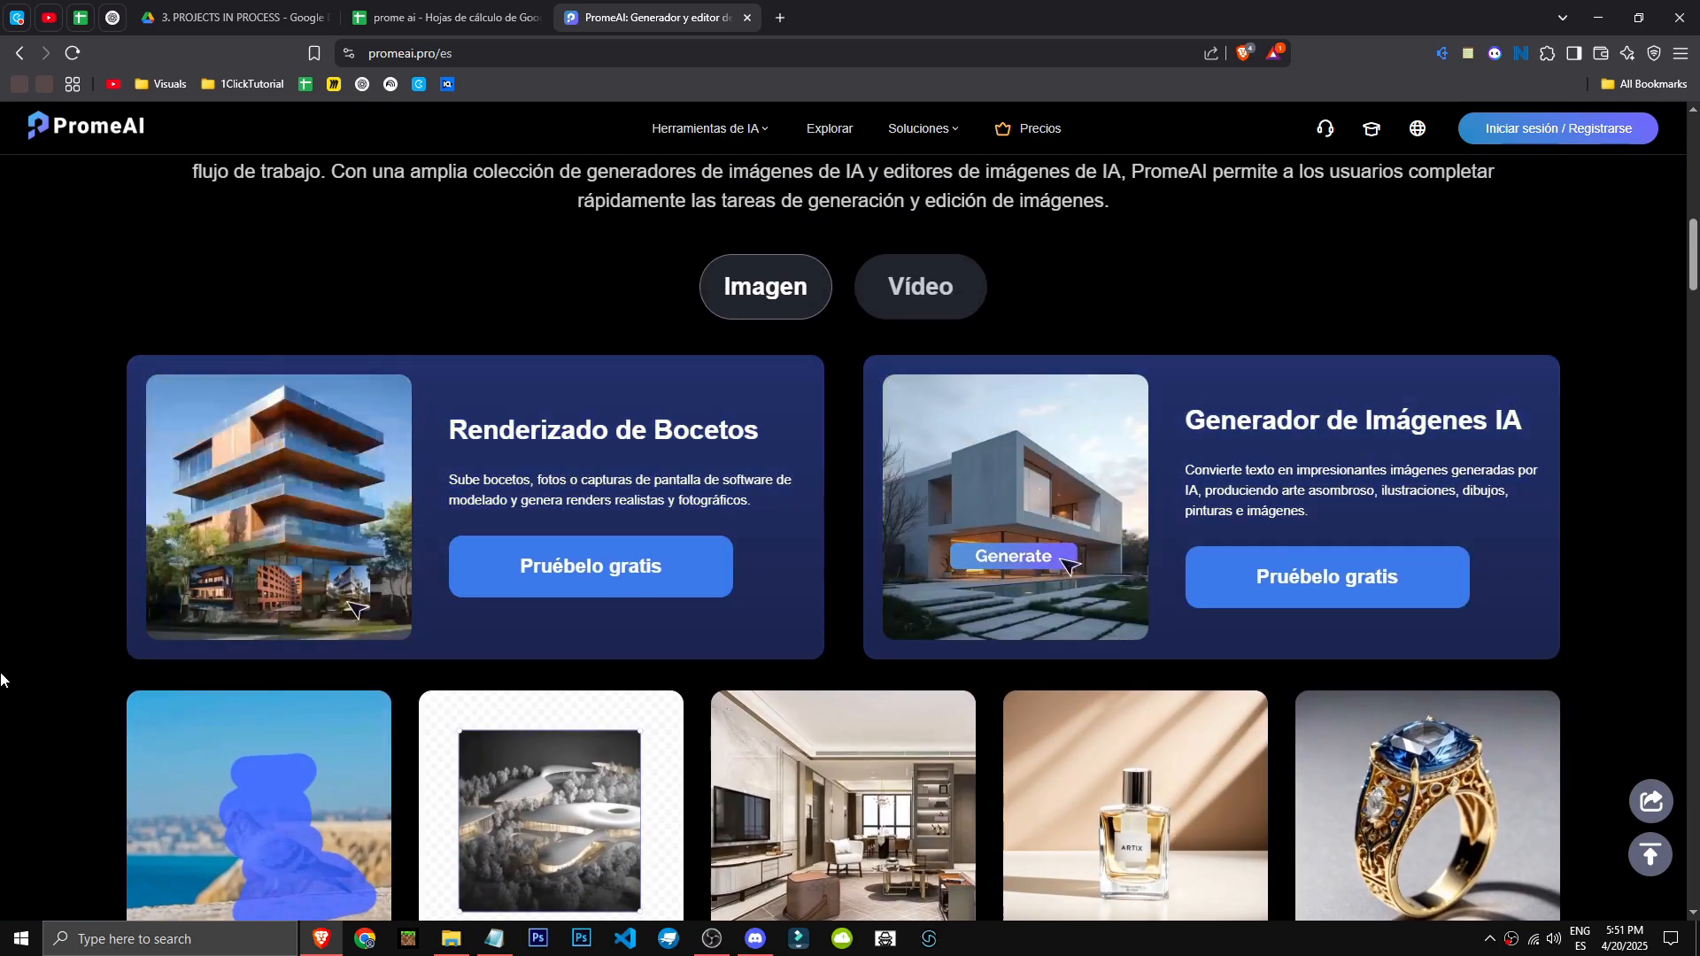
scroll(2, 681, down, 1)
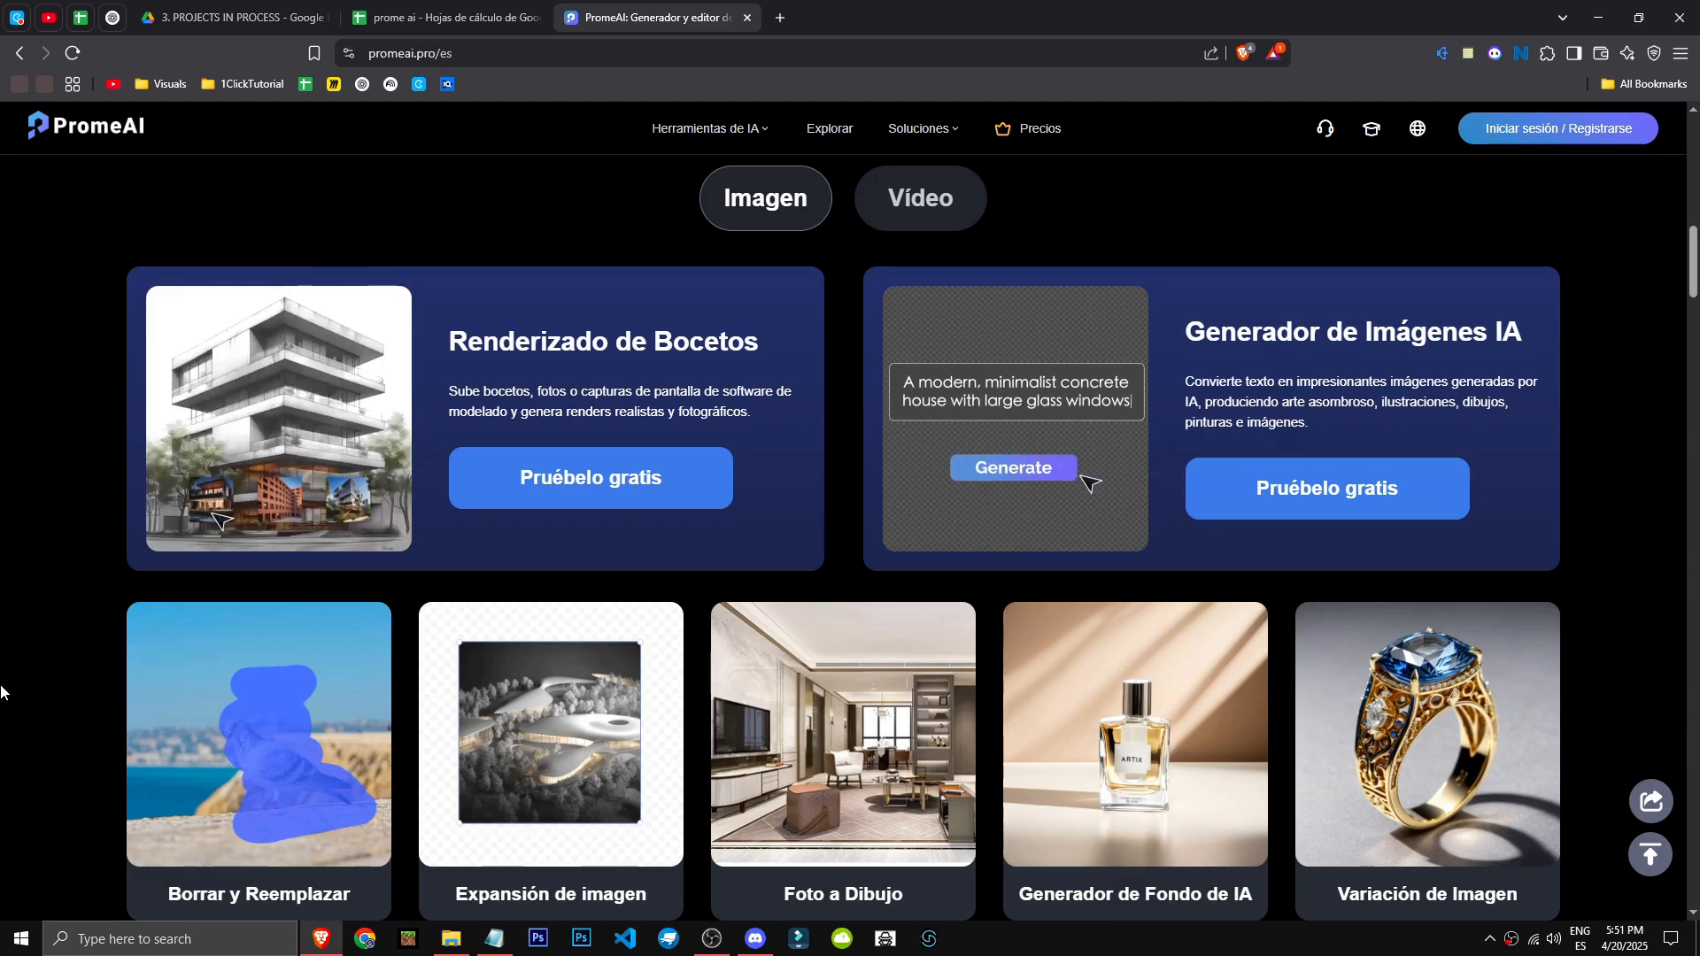
scroll(1340, 779, down, 2)
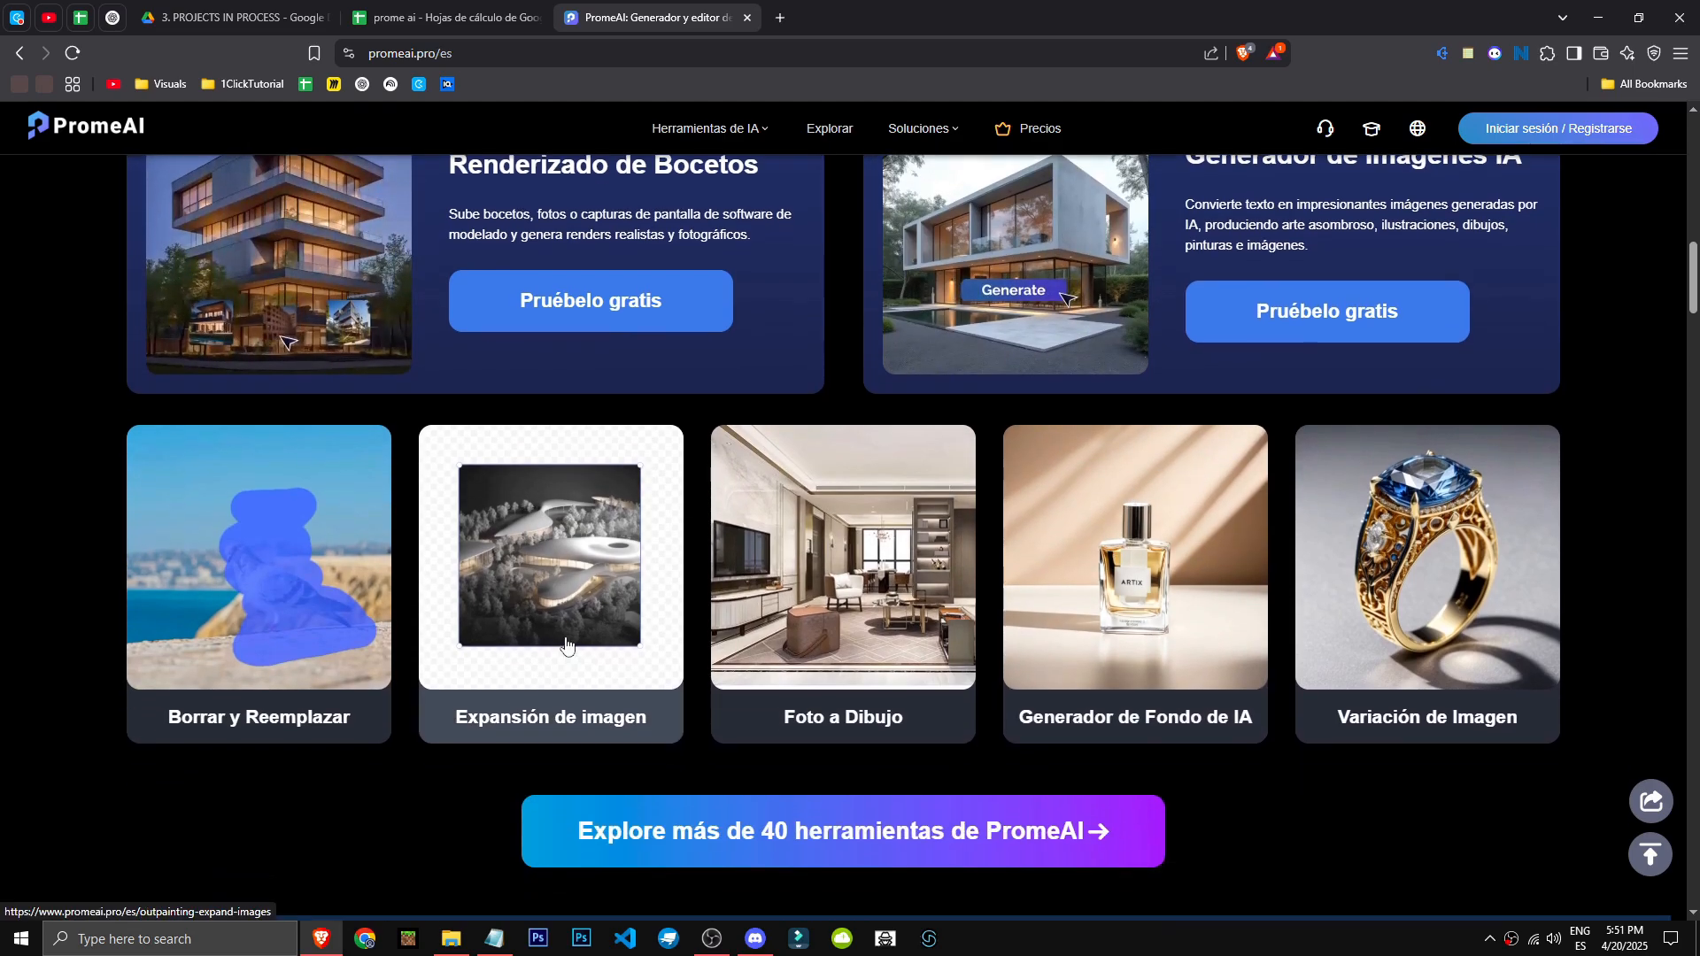
Examine the home page's example renders for Interior, Arquitectura, Paisaje, Juego and Producto, and the consistency model section.
scroll(1340, 772, down, 6)
scroll(1086, 447, down, 5)
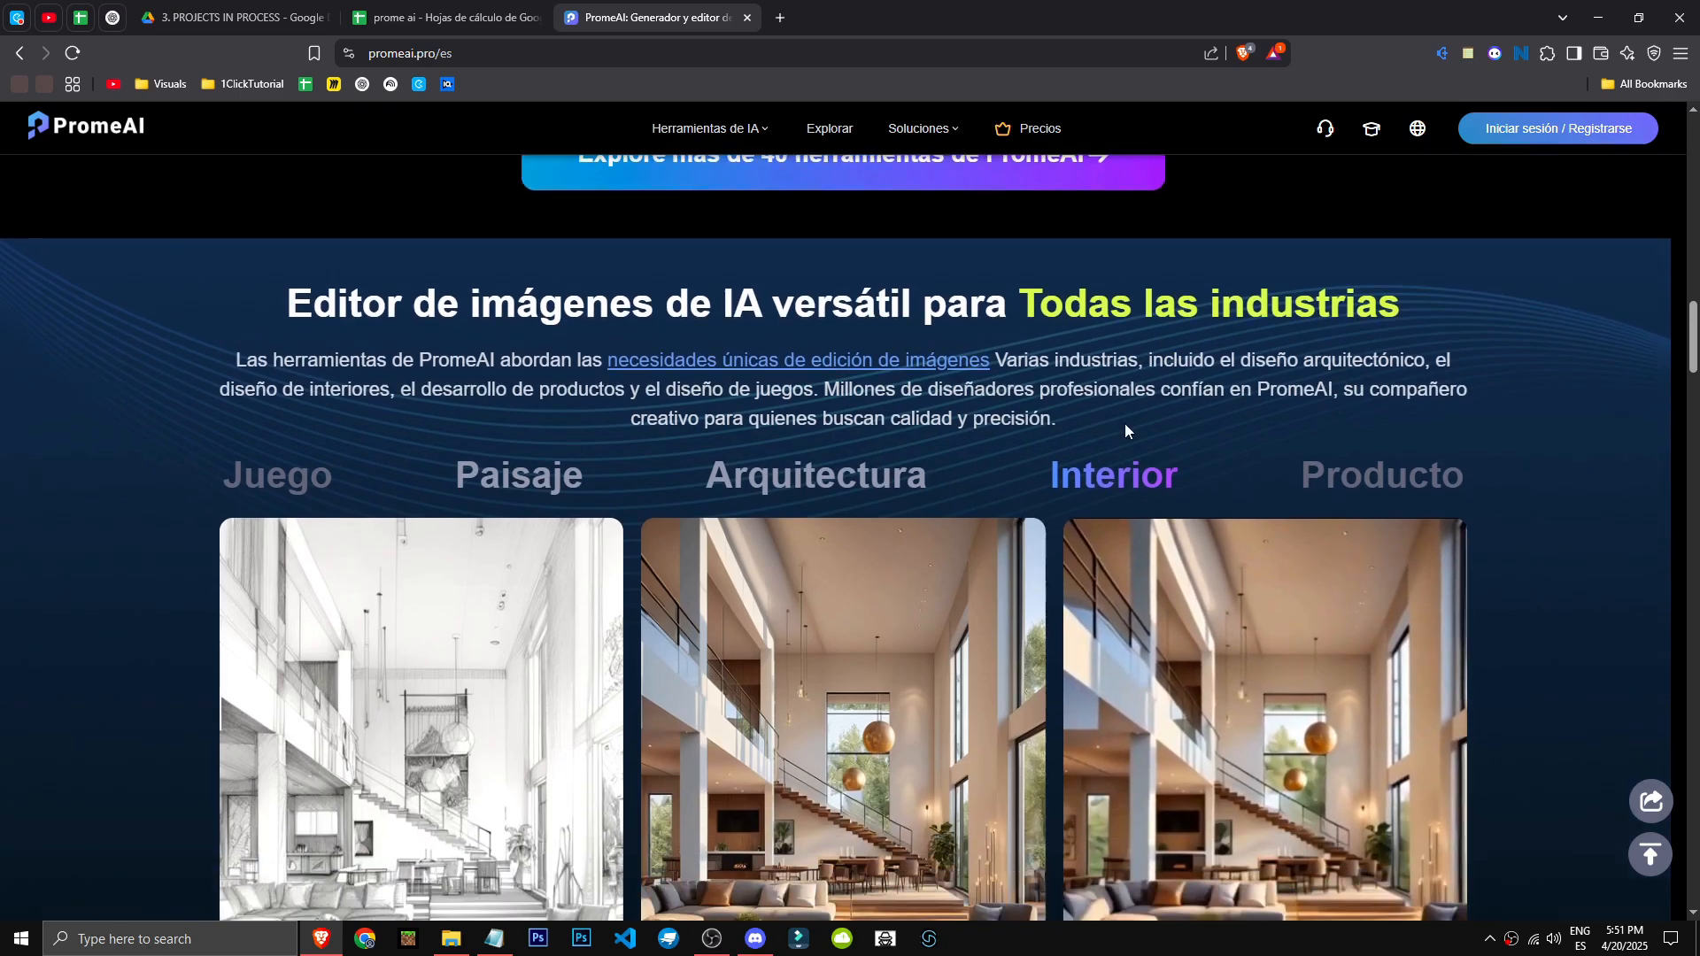
scroll(1086, 447, down, 2)
scroll(835, 569, up, 4)
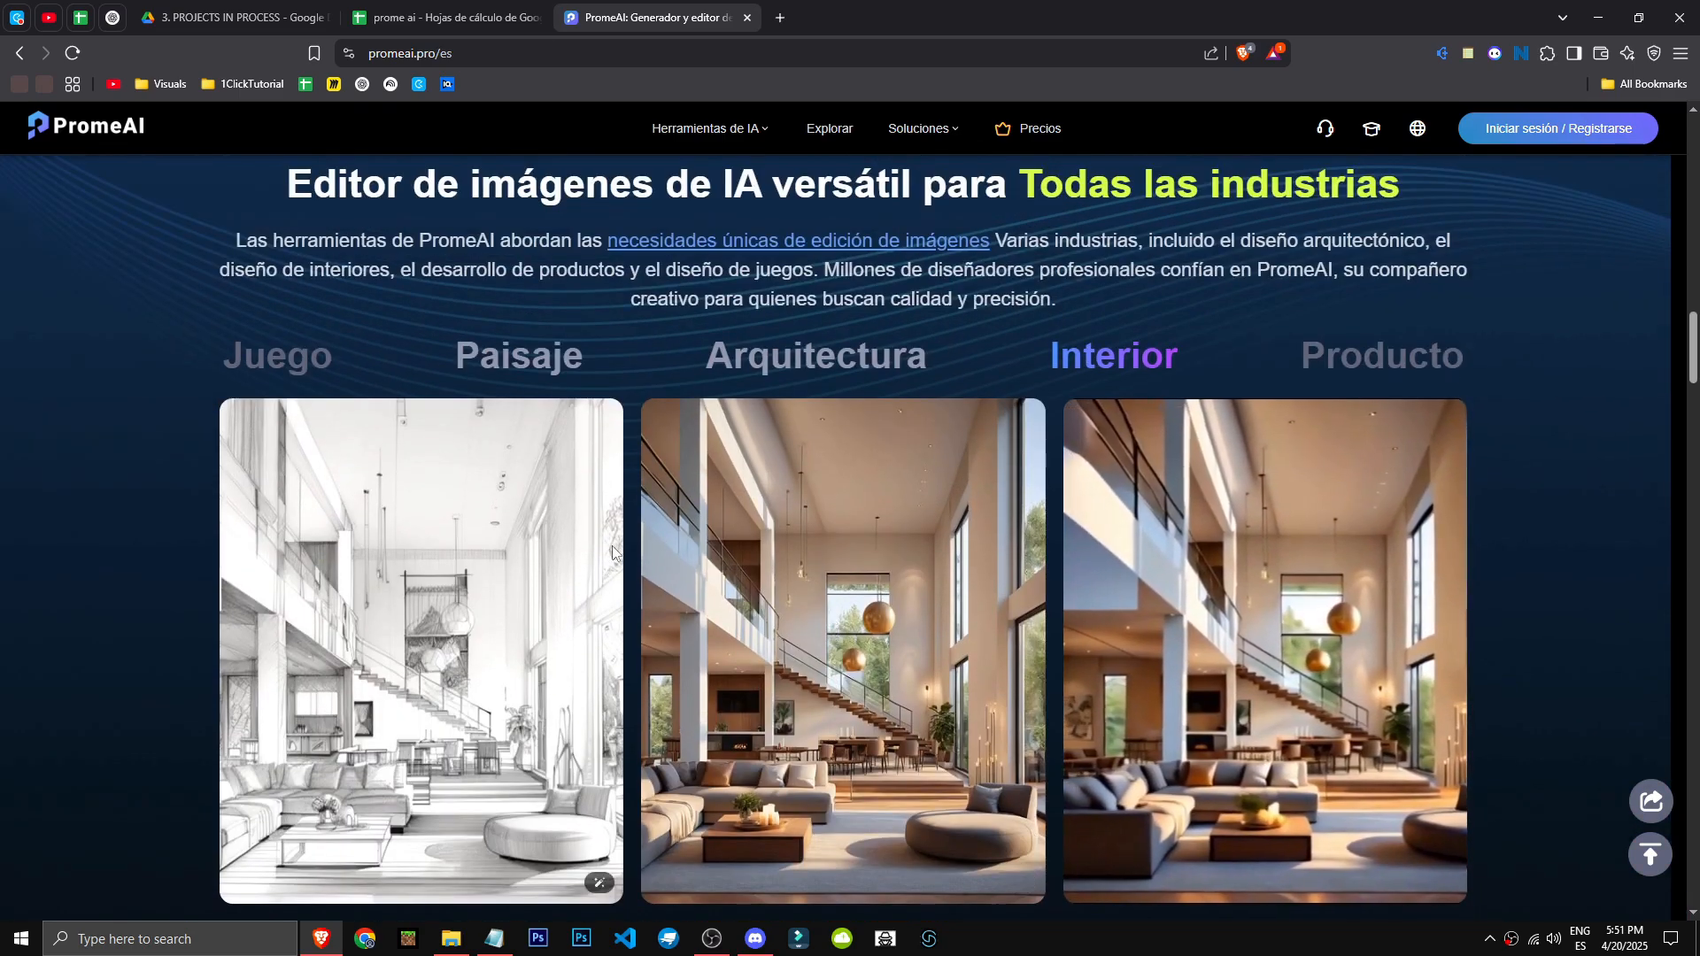
scroll(625, 560, down, 1)
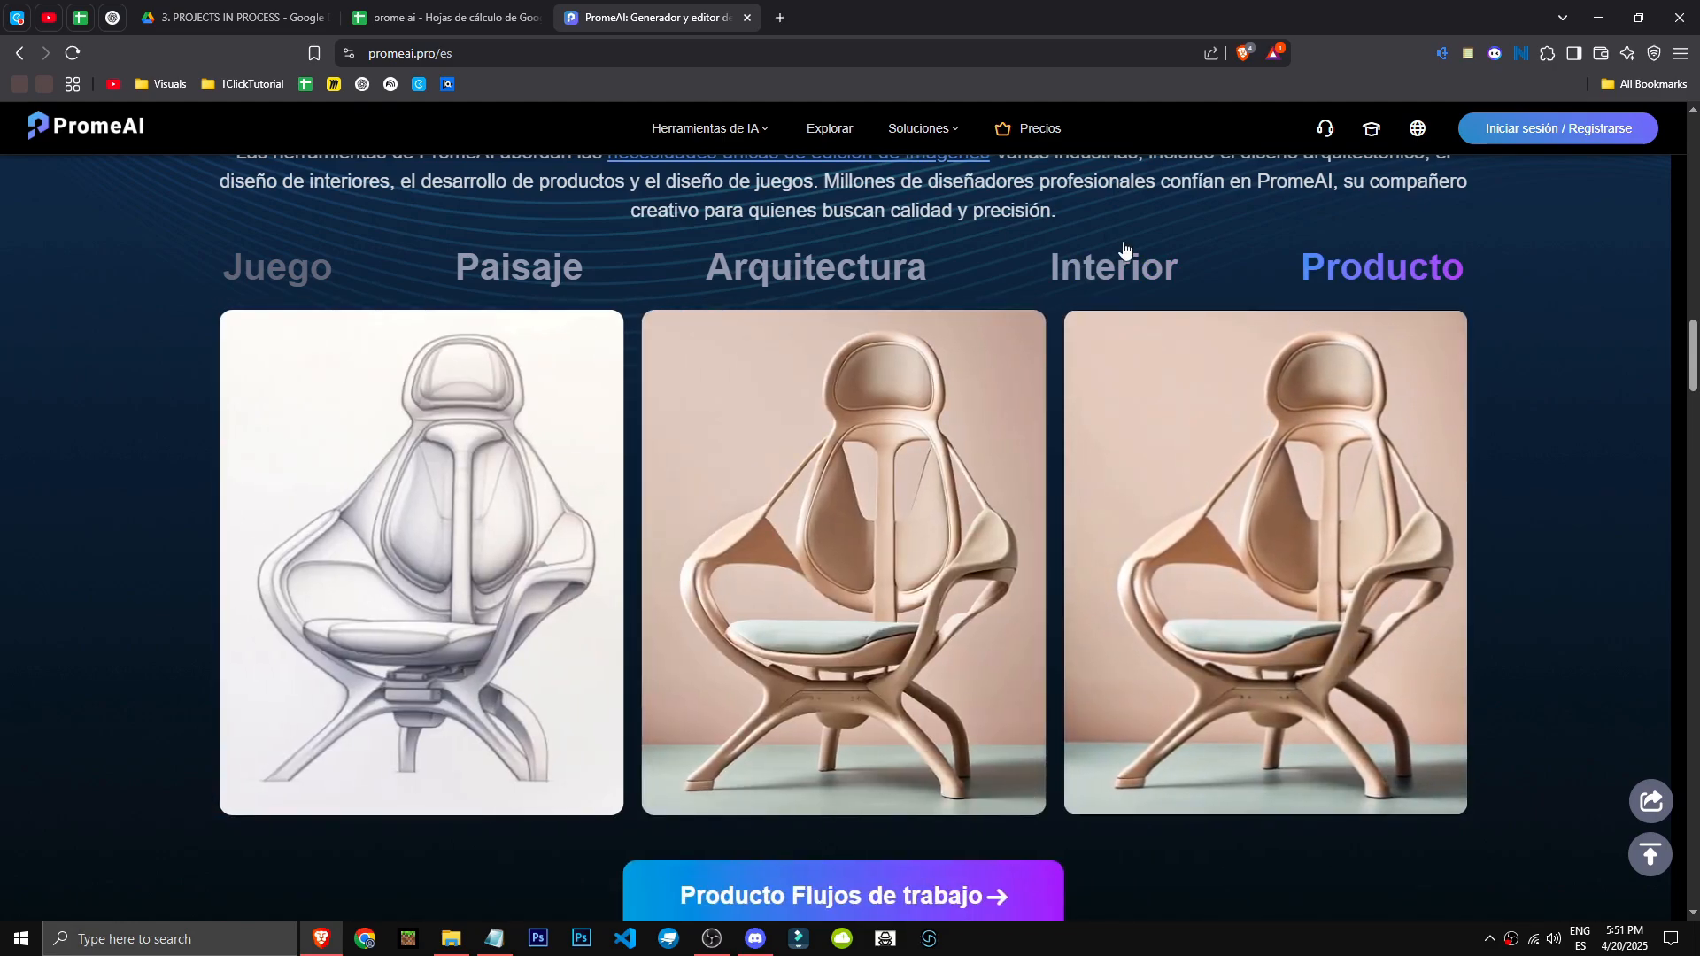
click(1107, 270)
click(888, 275)
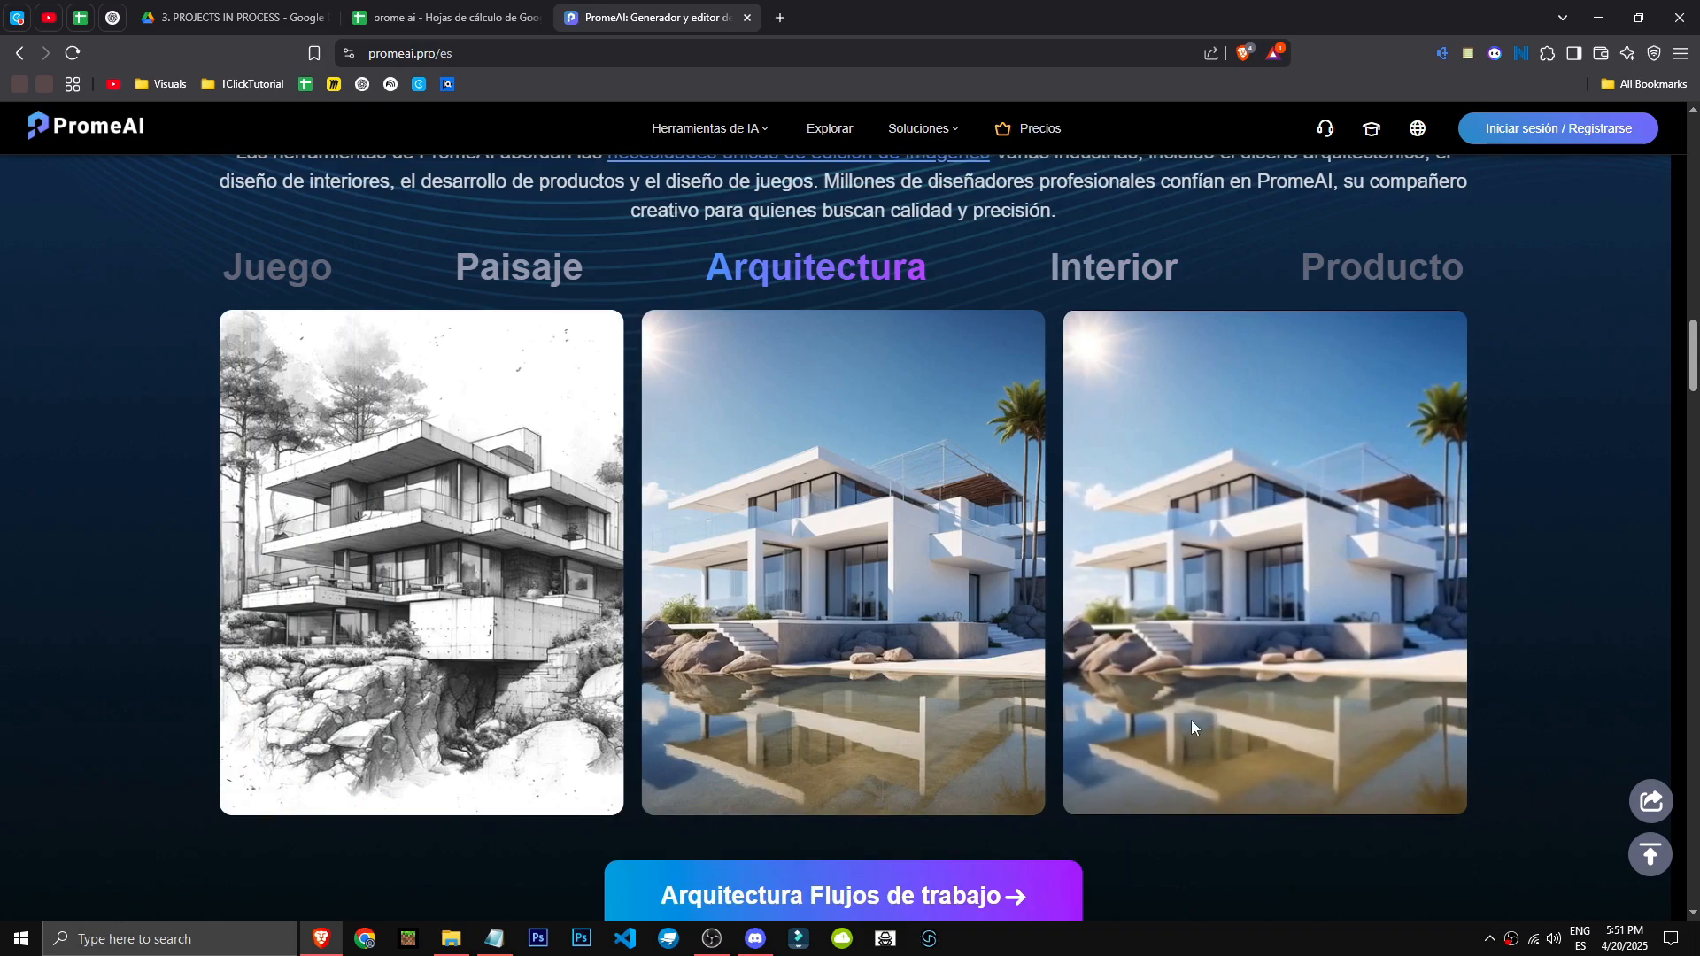
click(557, 270)
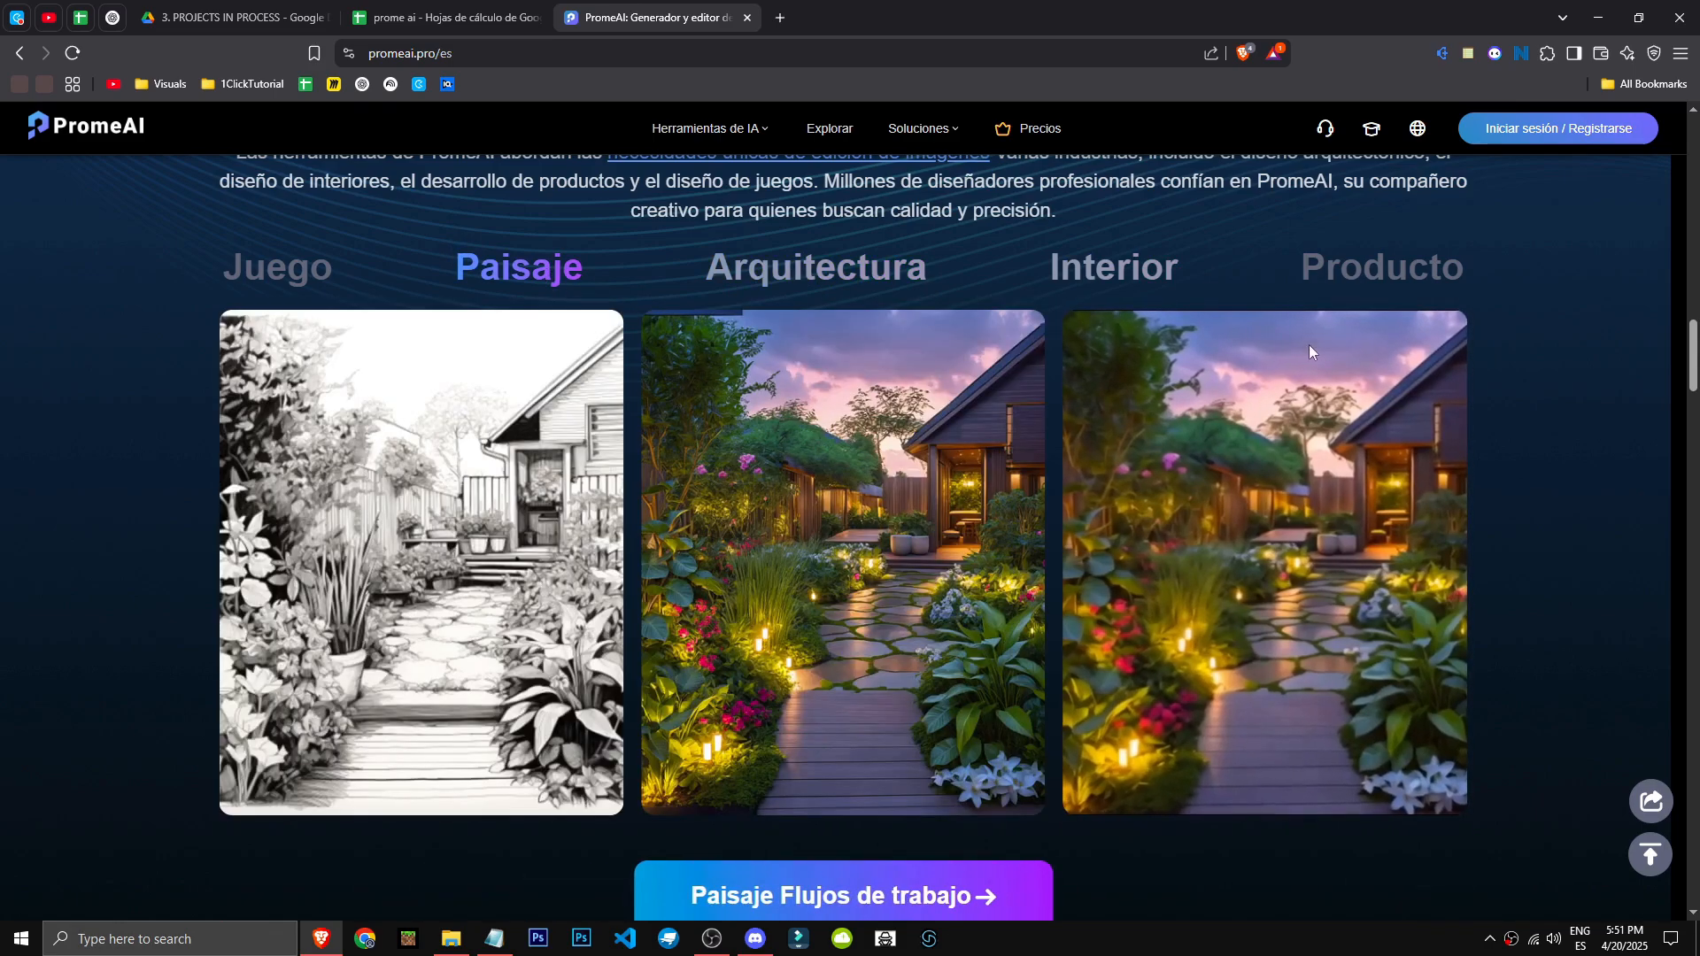
click(277, 267)
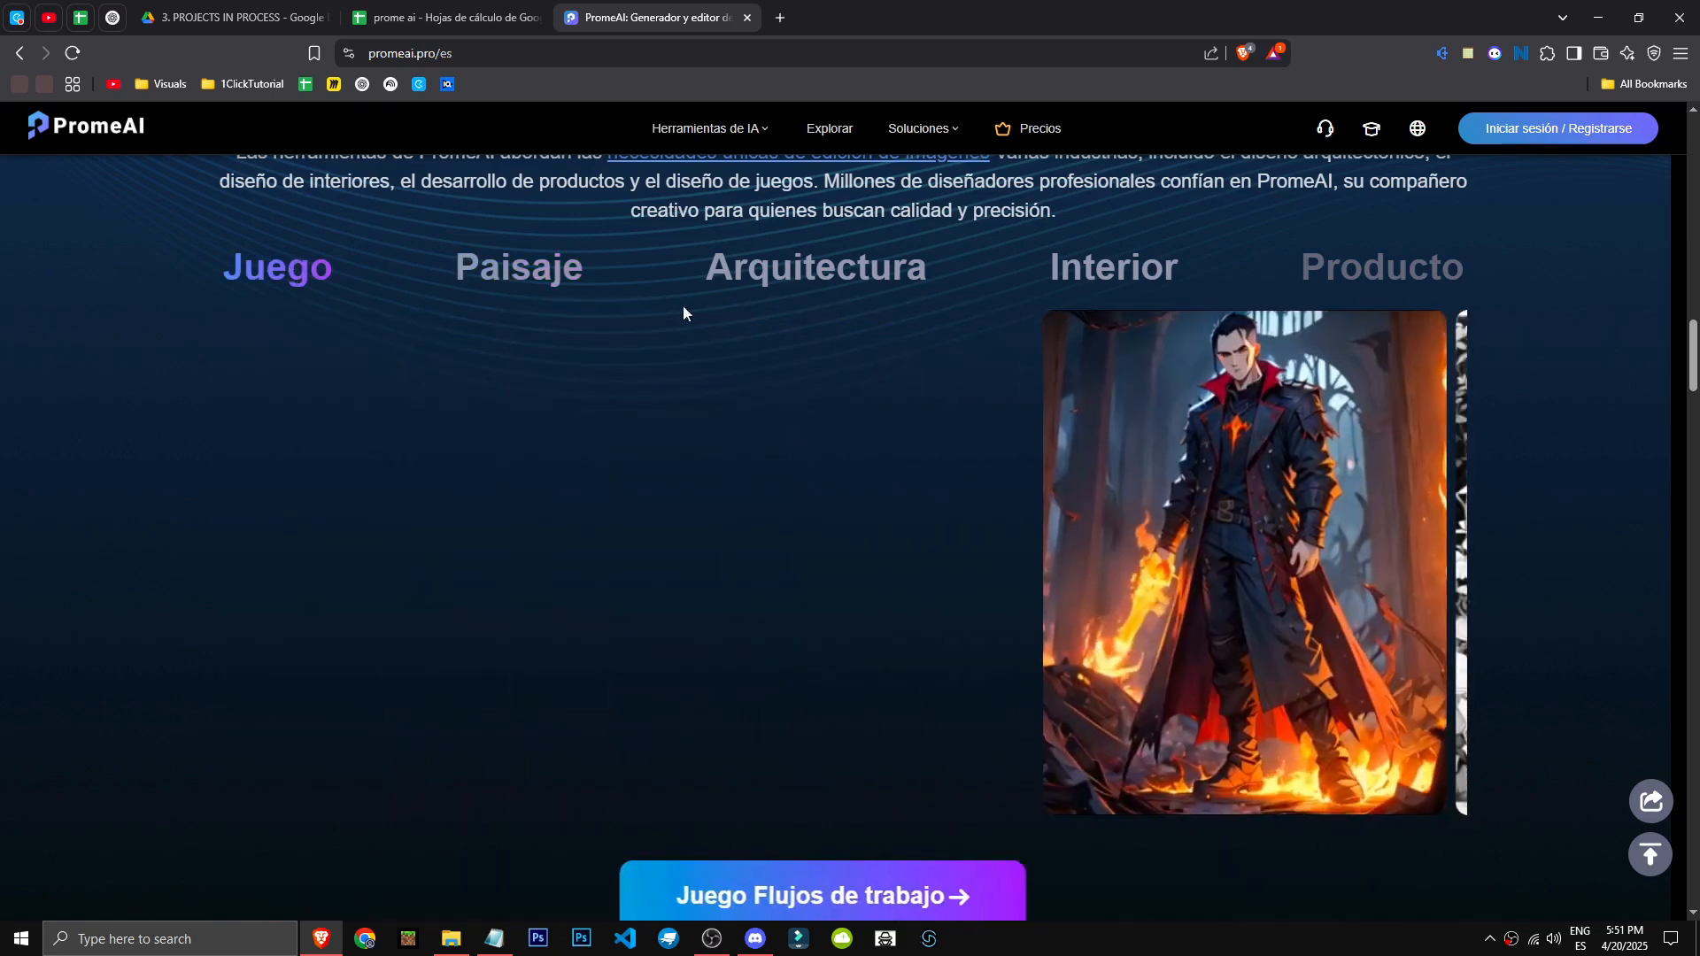
click(1396, 271)
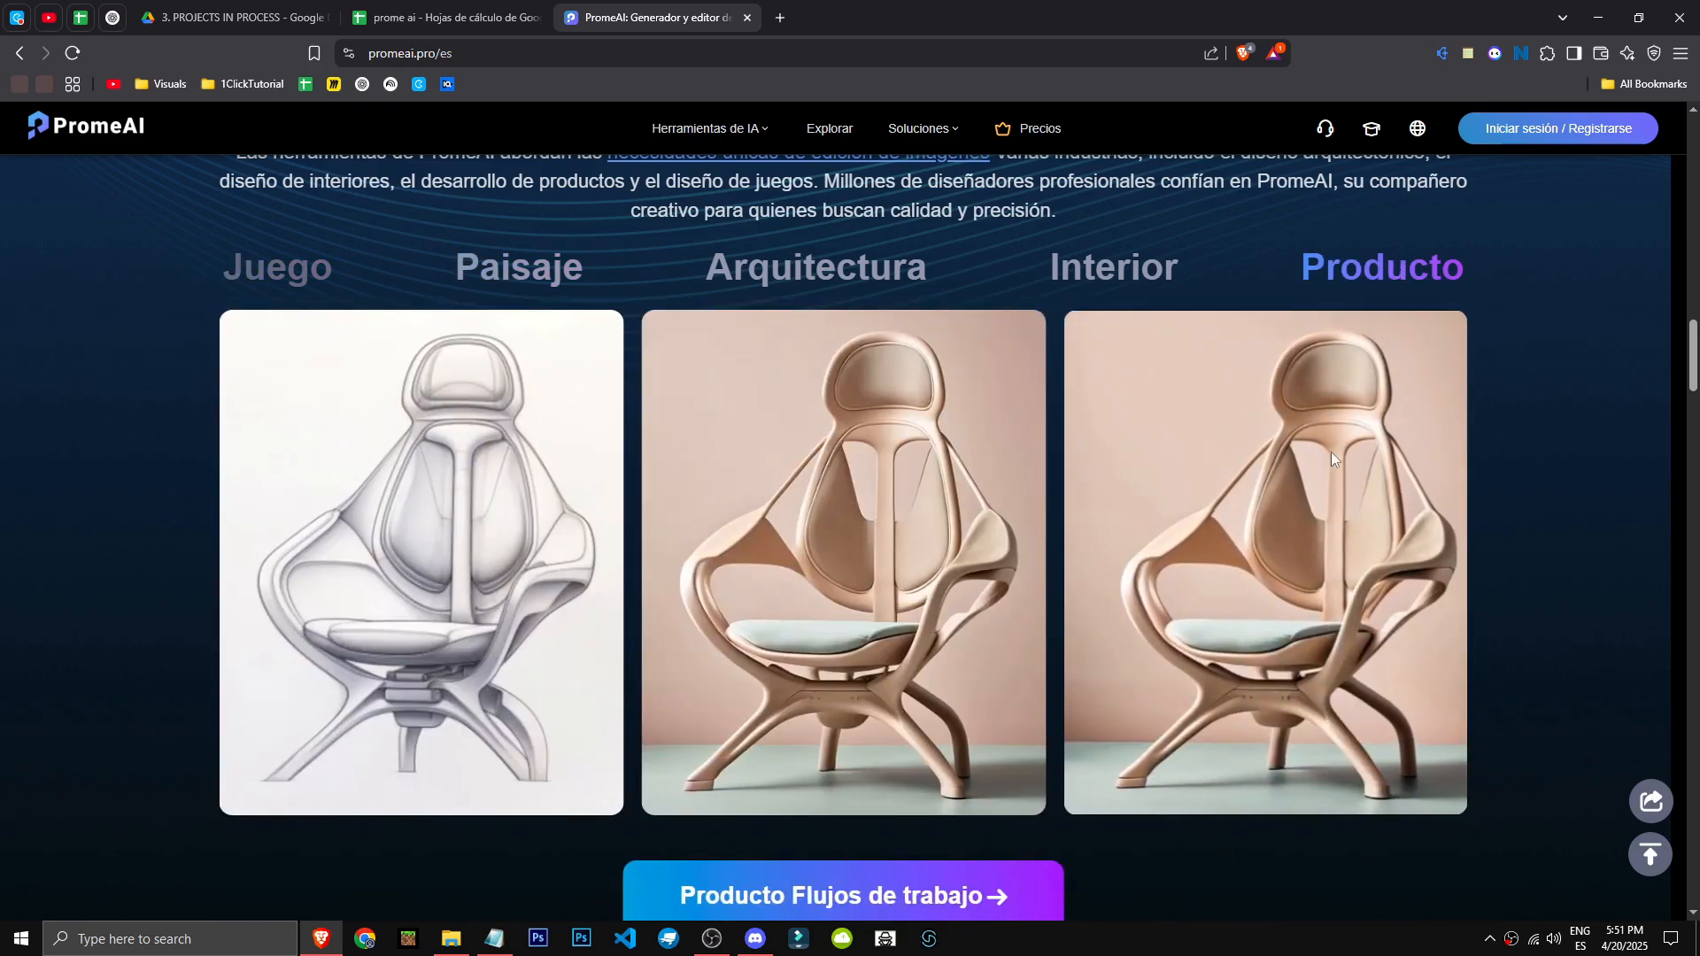
click(1186, 269)
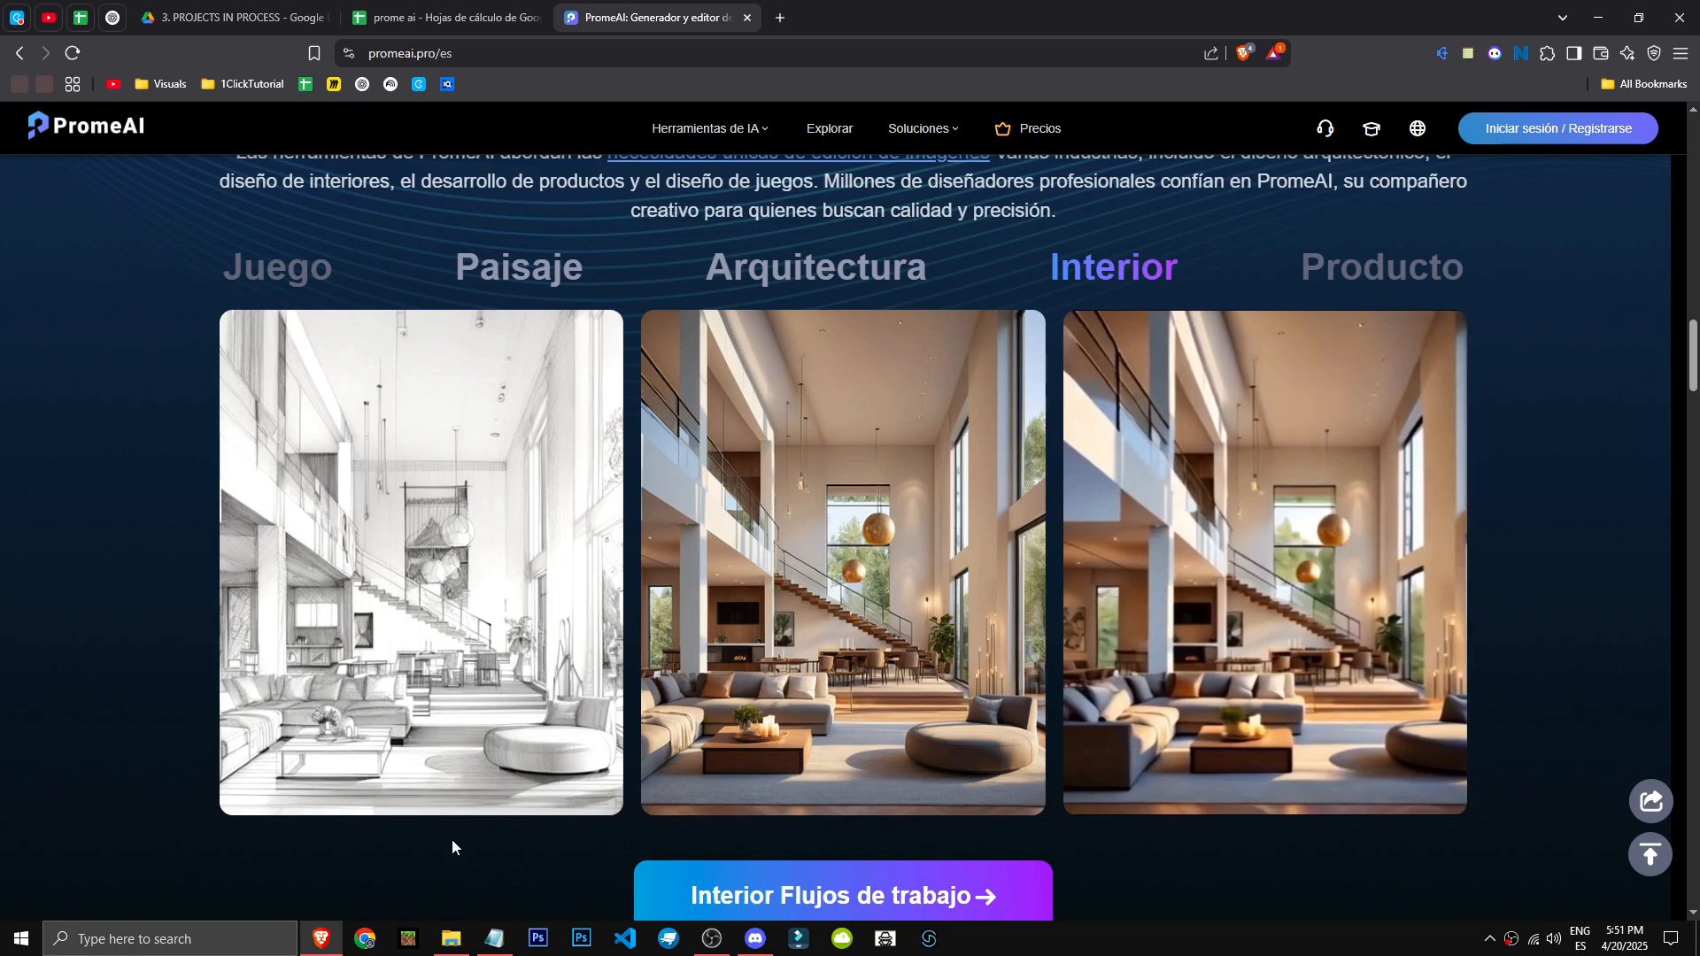
scroll(451, 846, down, 8)
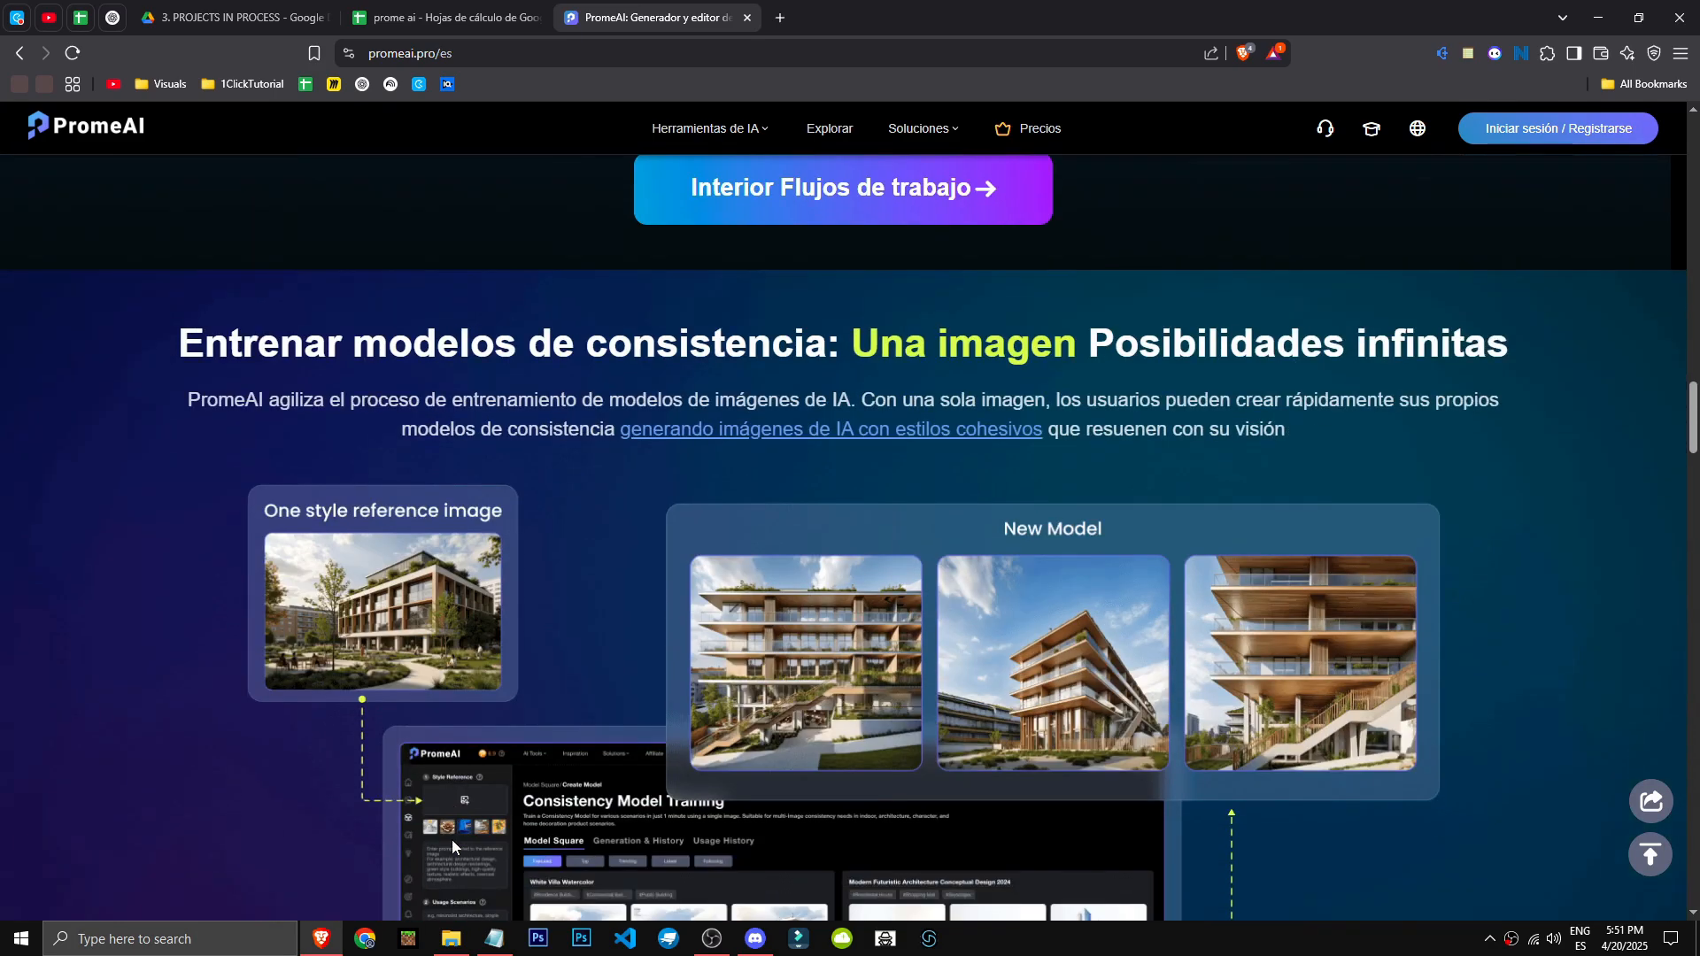
scroll(452, 839, down, 1)
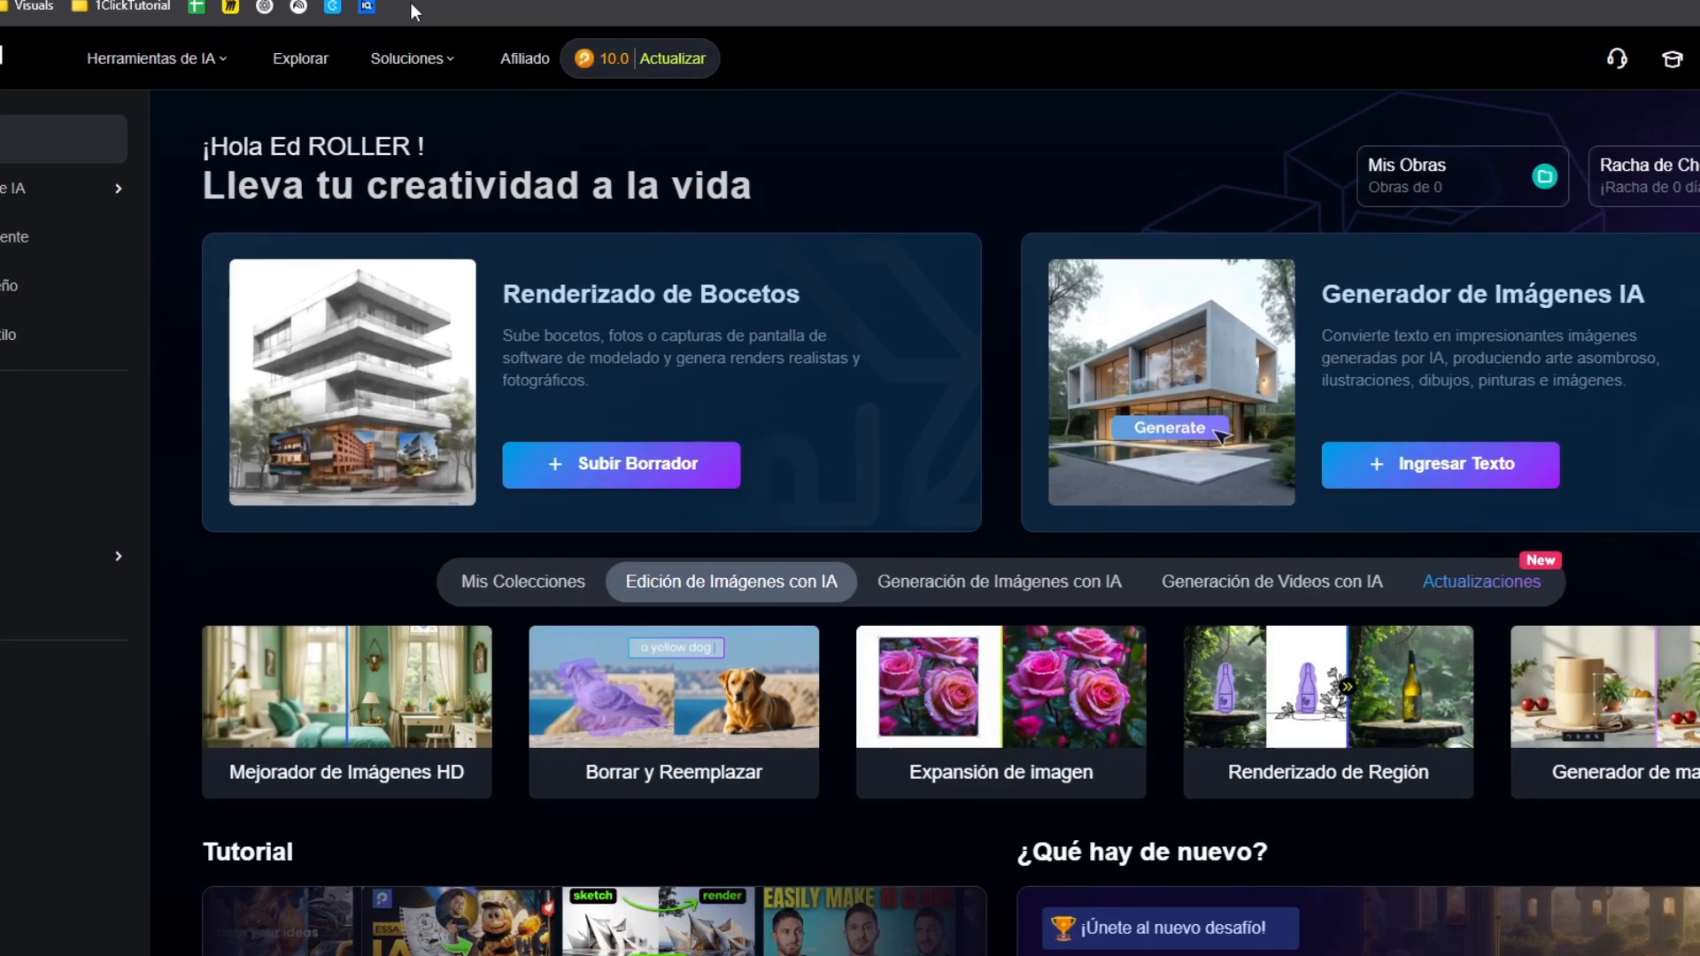
Open Renderizado de Bocetos from the AI tools collection and load the sample sketch of the bearded archer holding a torch.
click(18, 188)
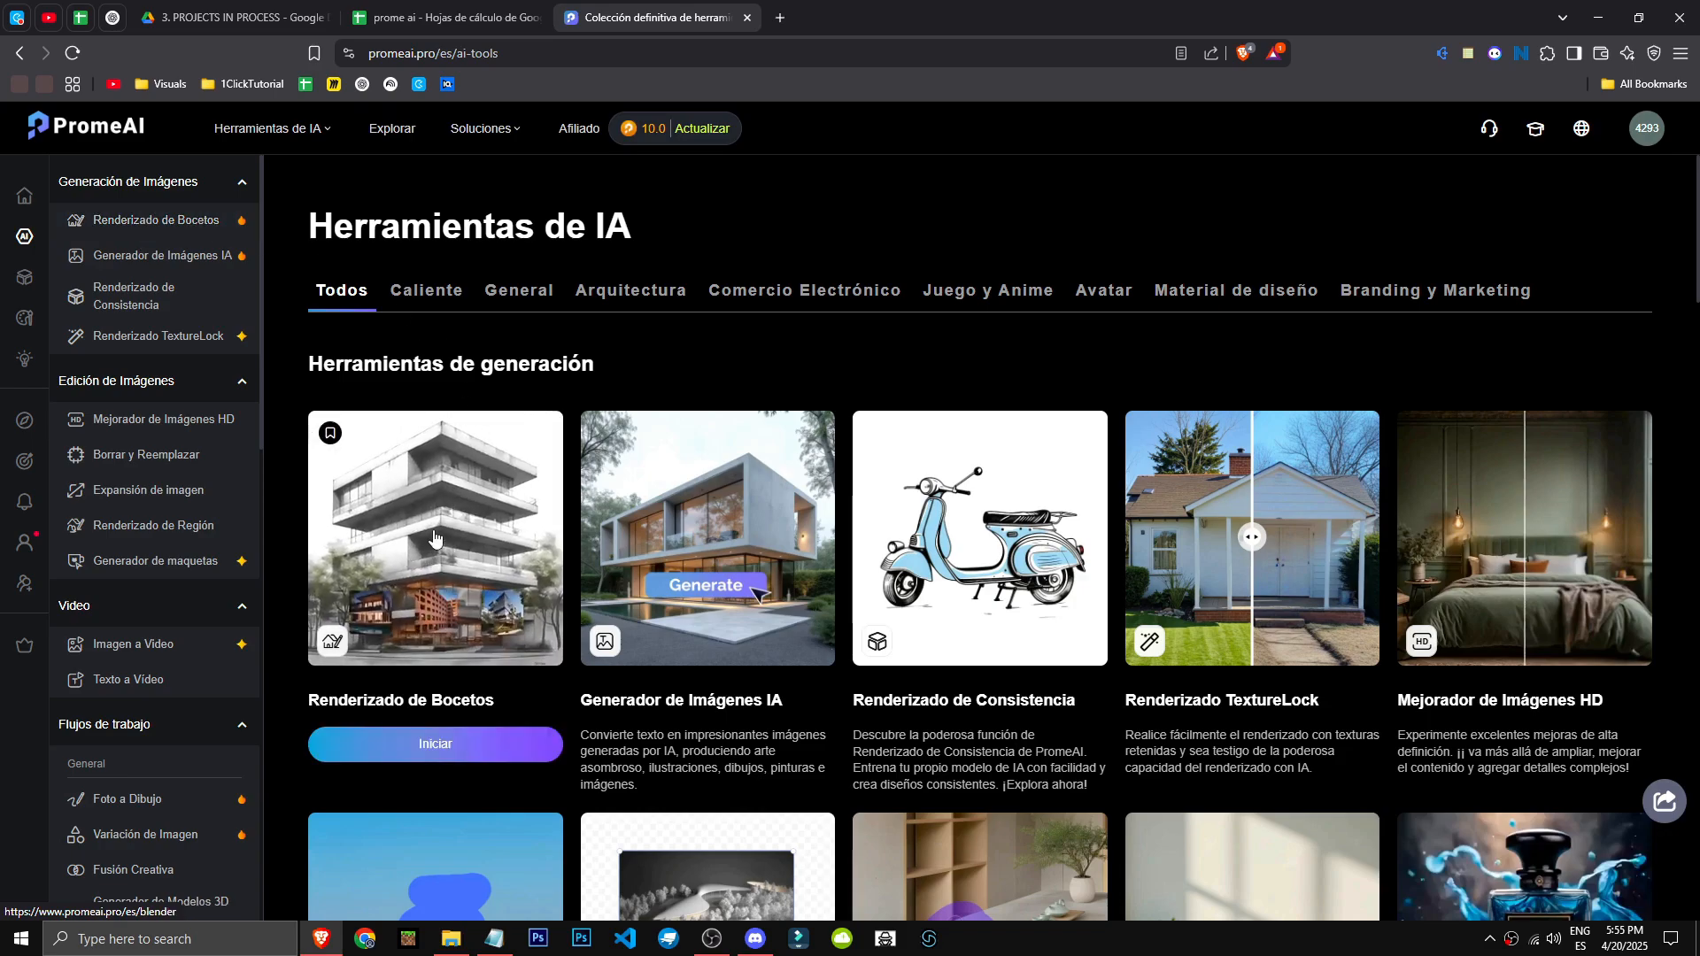
click(372, 511)
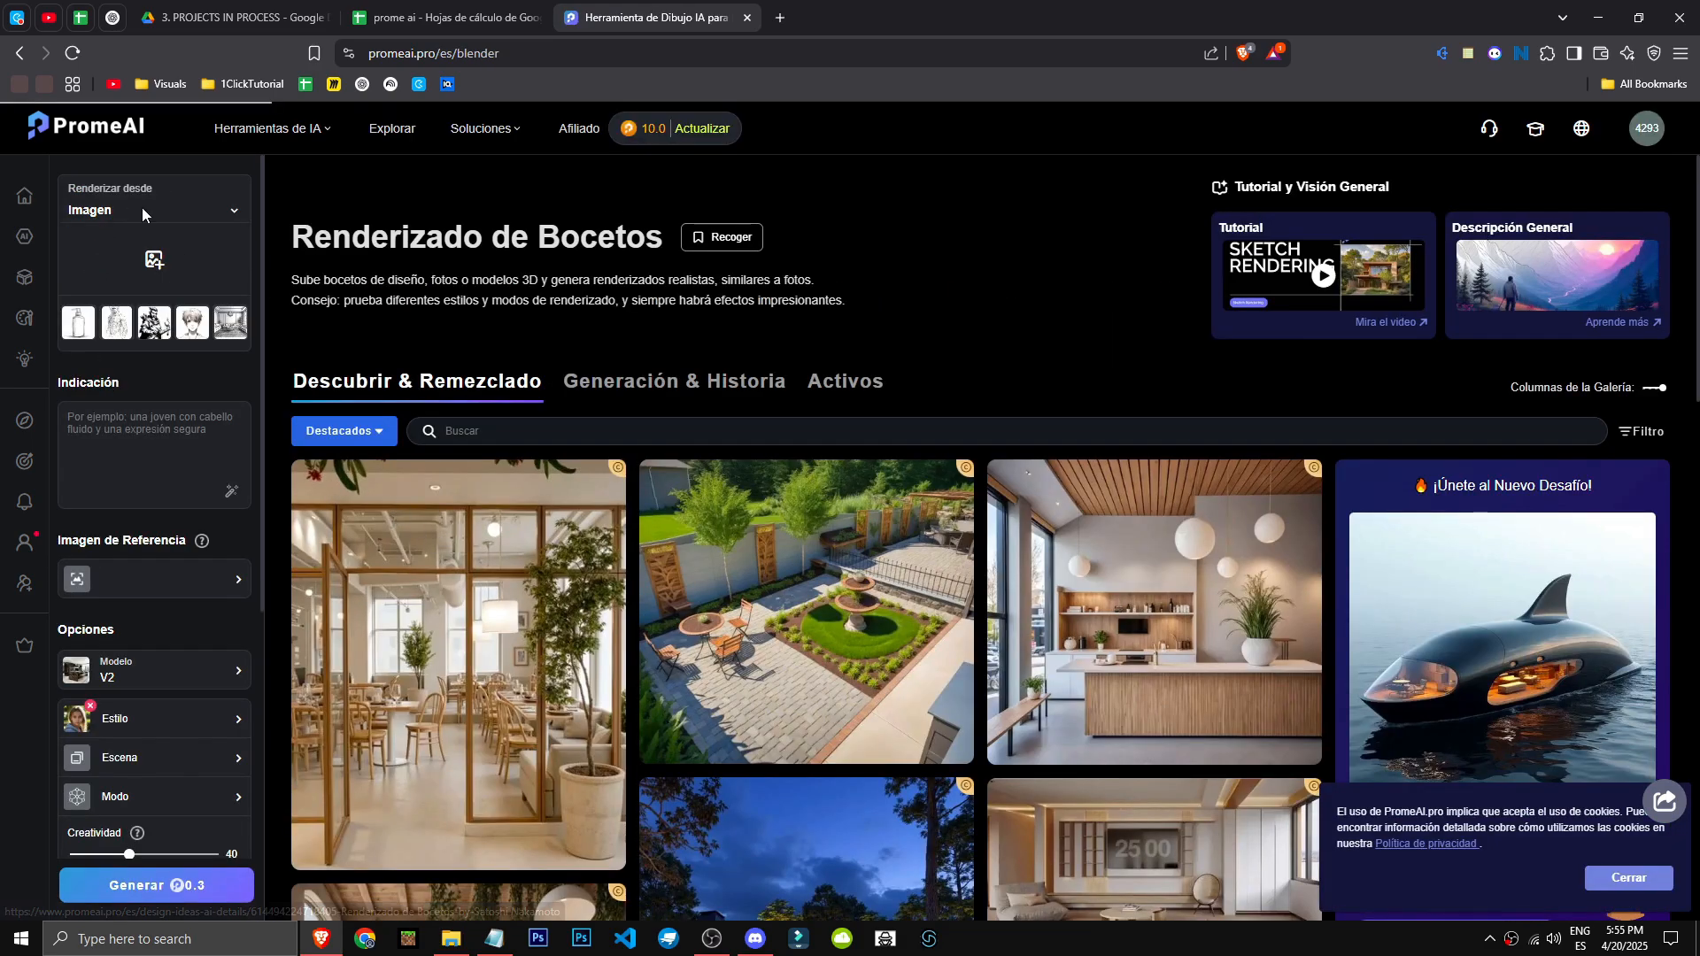
click(116, 323)
click(154, 324)
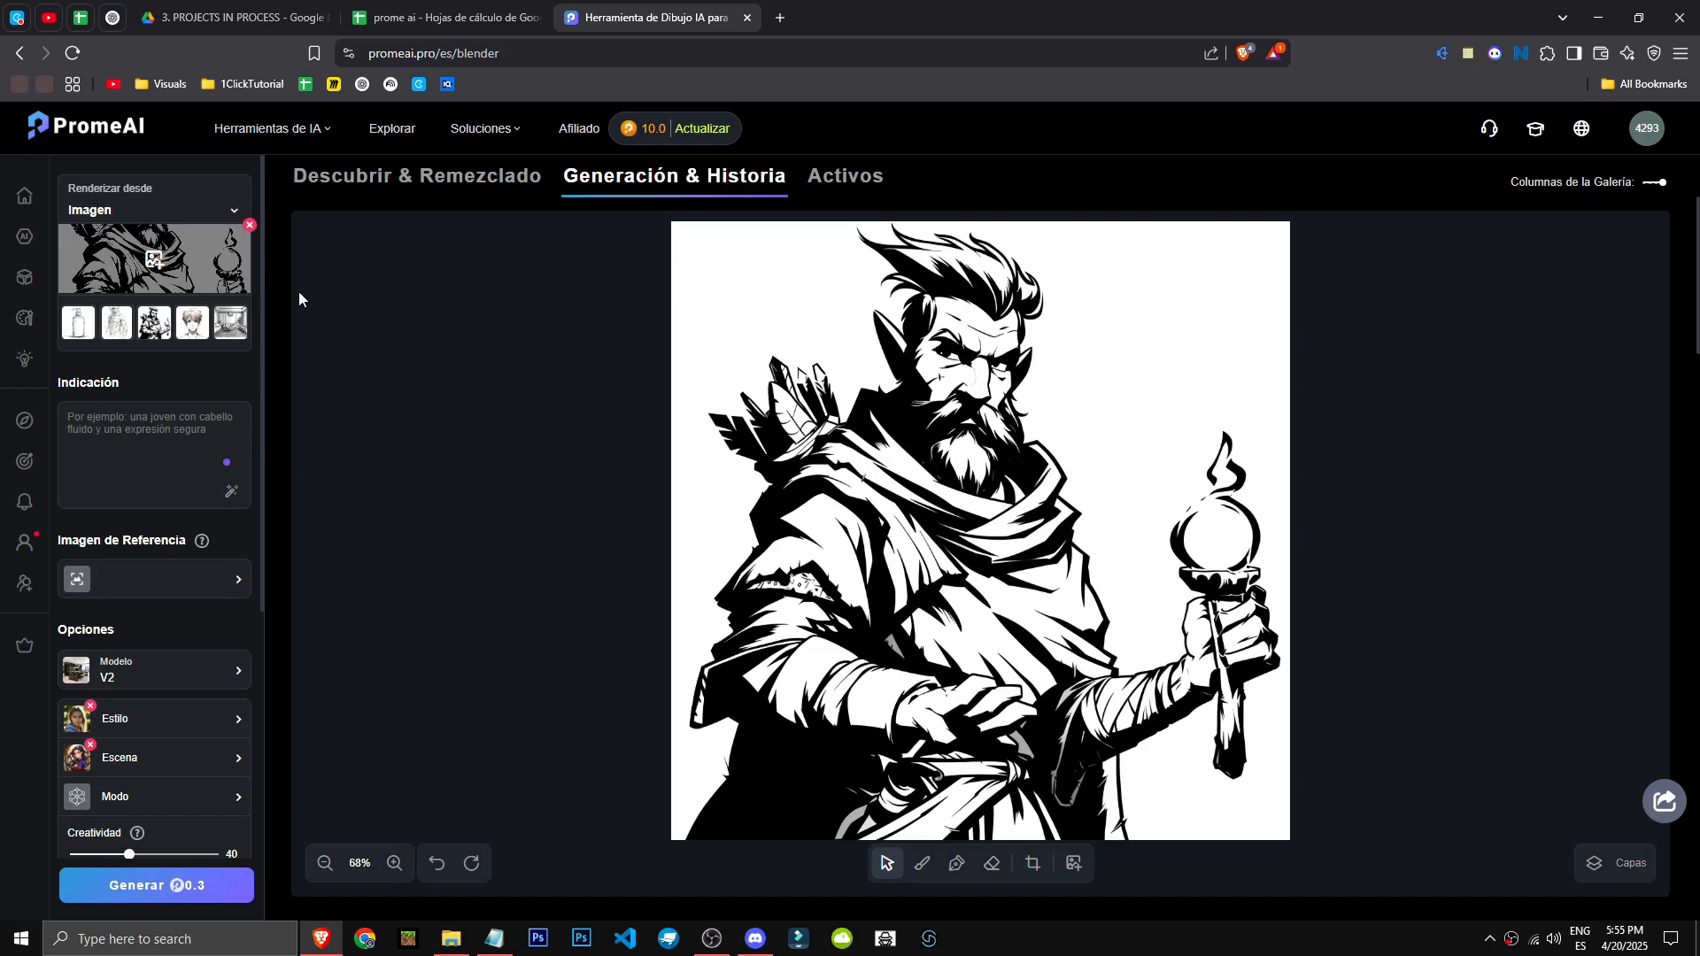
Enter the prompt "Un hombre con una antorcha celeste en la mano" and expand it with the automatic prompt enhancer.
text(Un hombre con una antorcha celest)
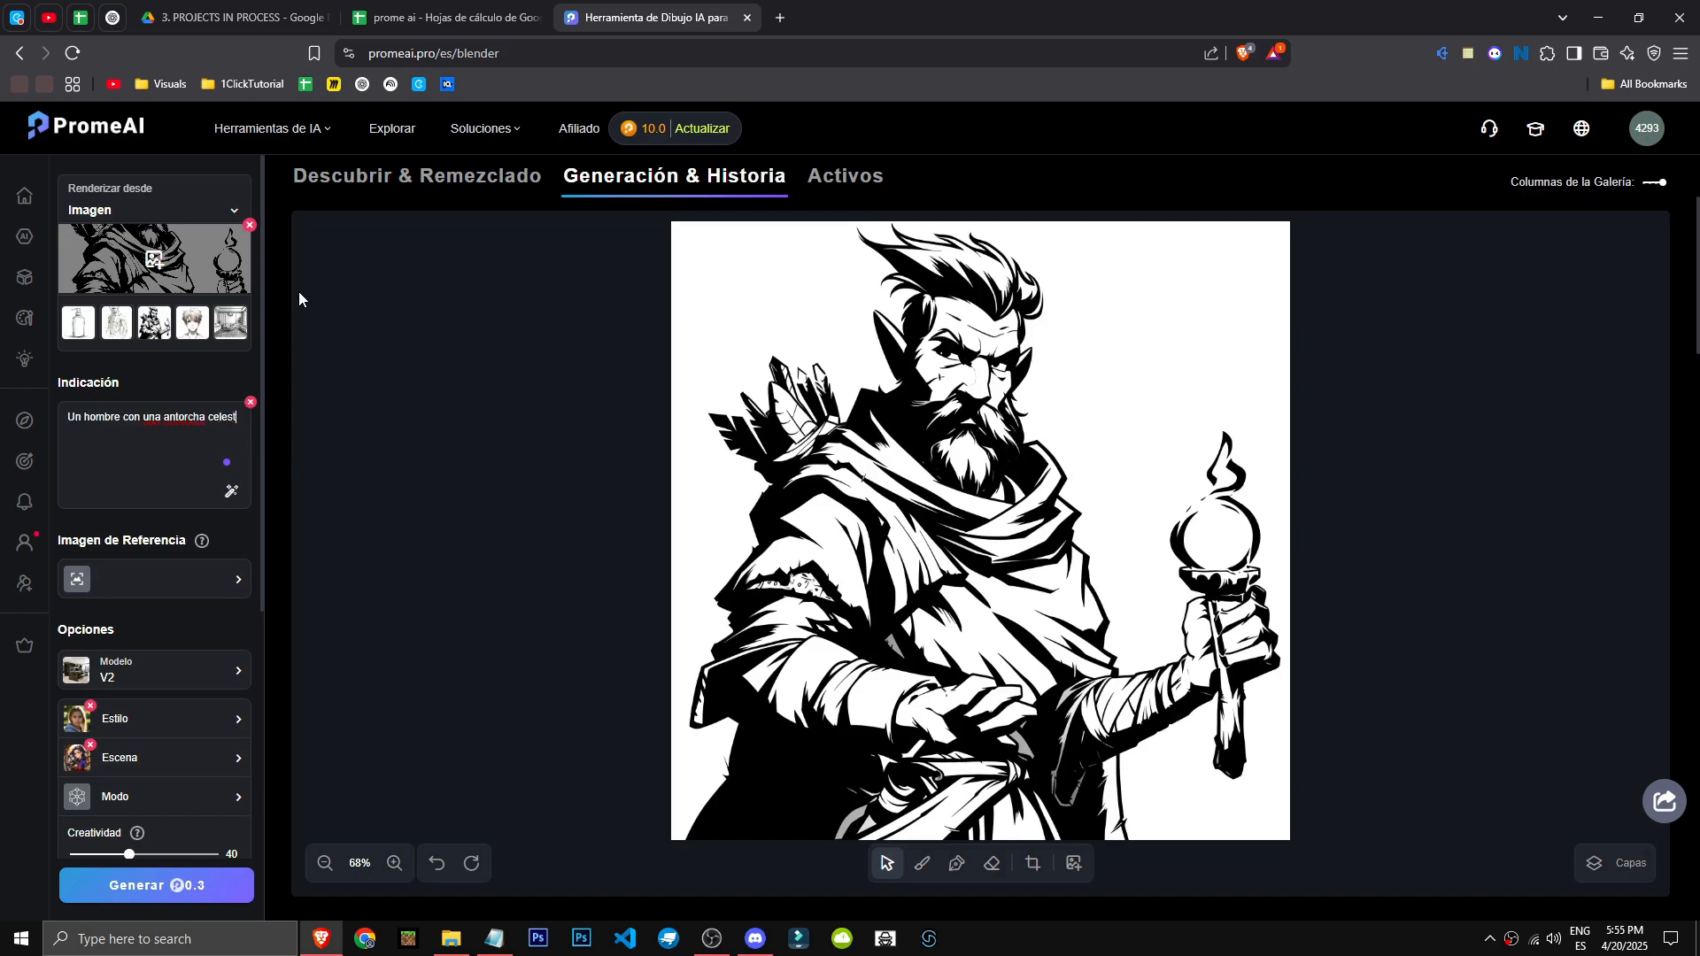
text(e en la mano)
click(232, 491)
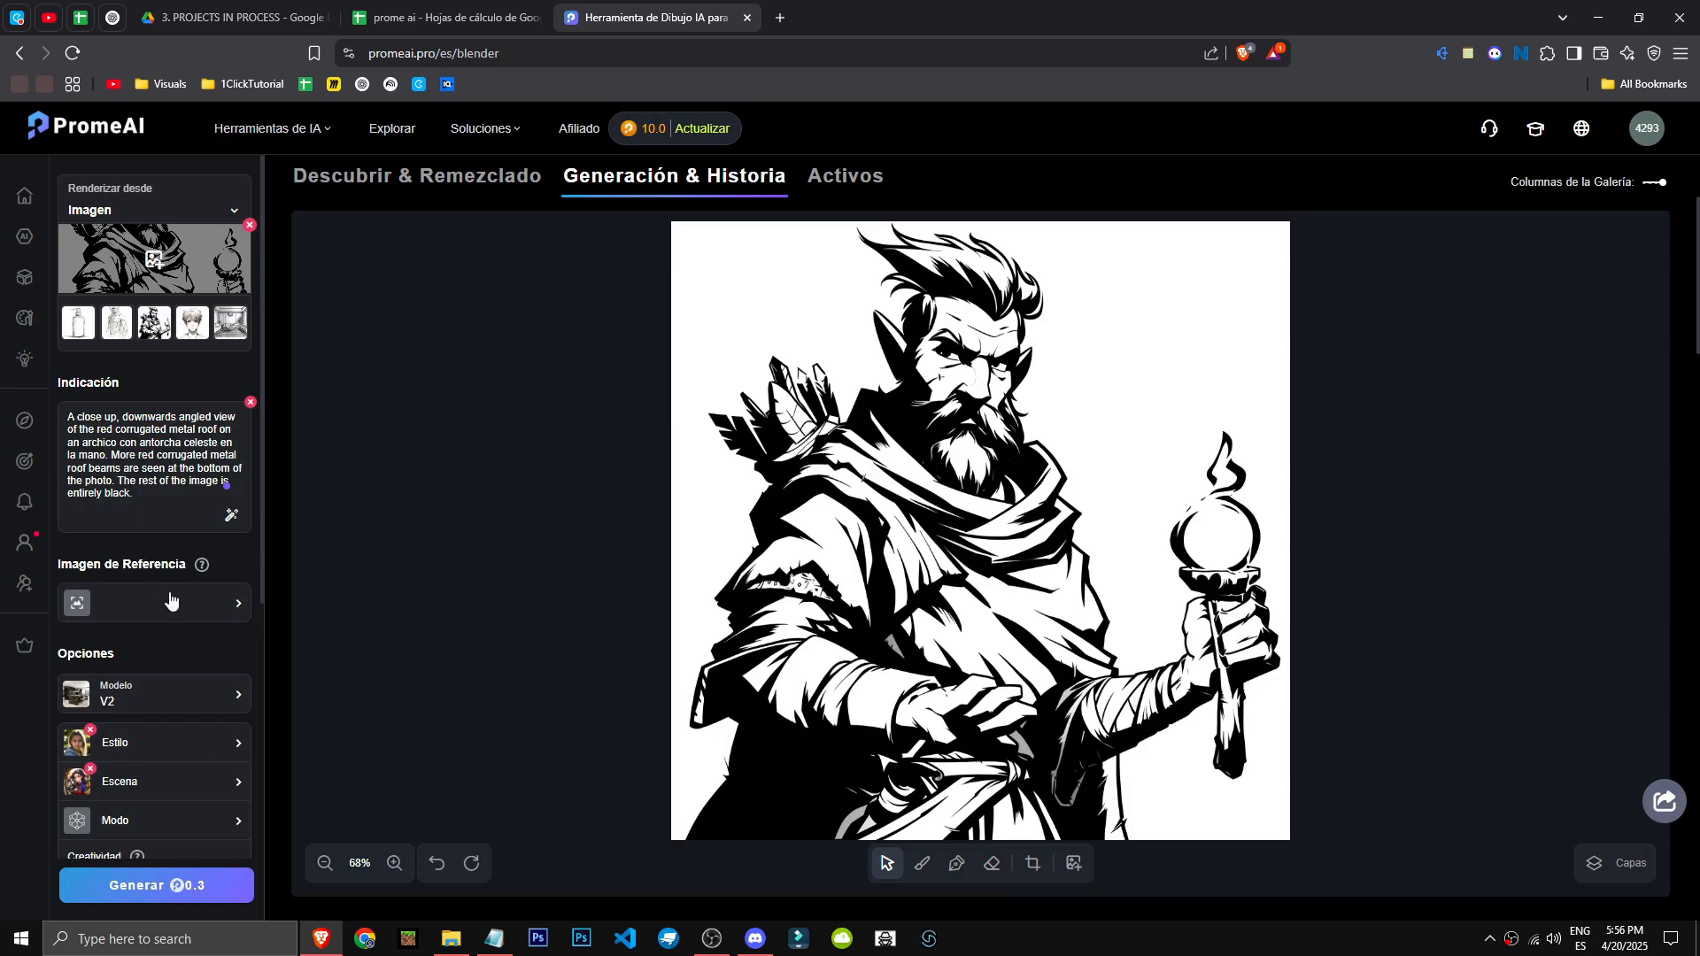
Try the alternative rendering models, including V3, and return the model to V2.
scroll(224, 610, down, 3)
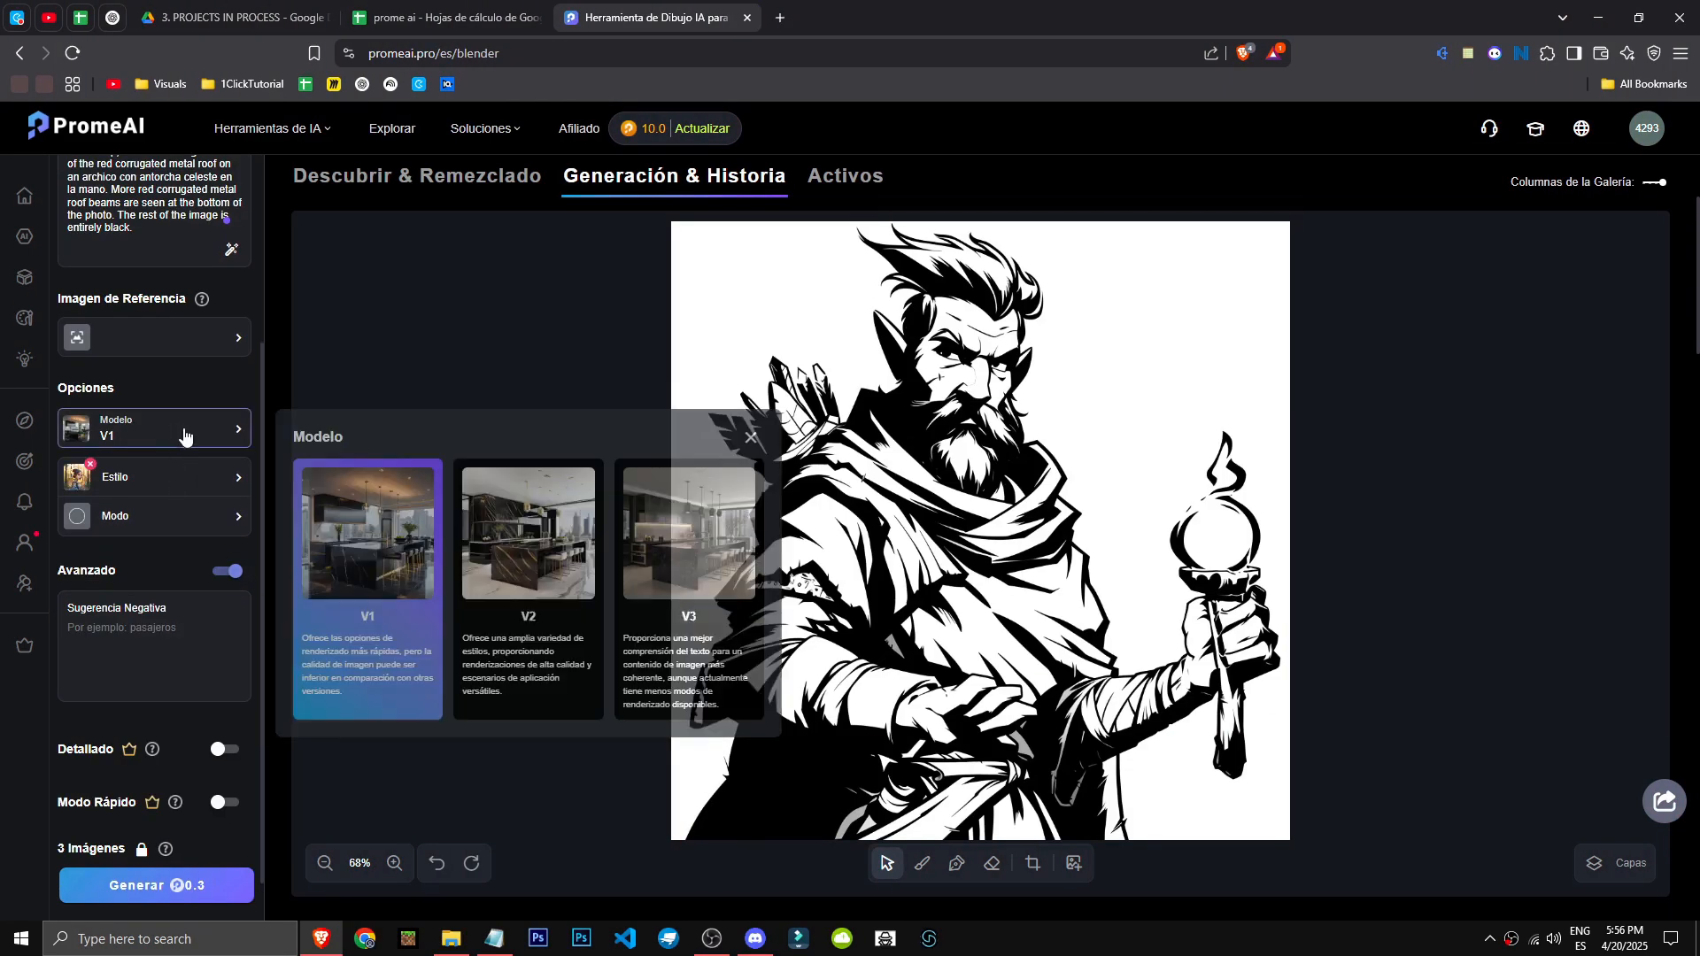
mouse_move(183, 438)
click(486, 562)
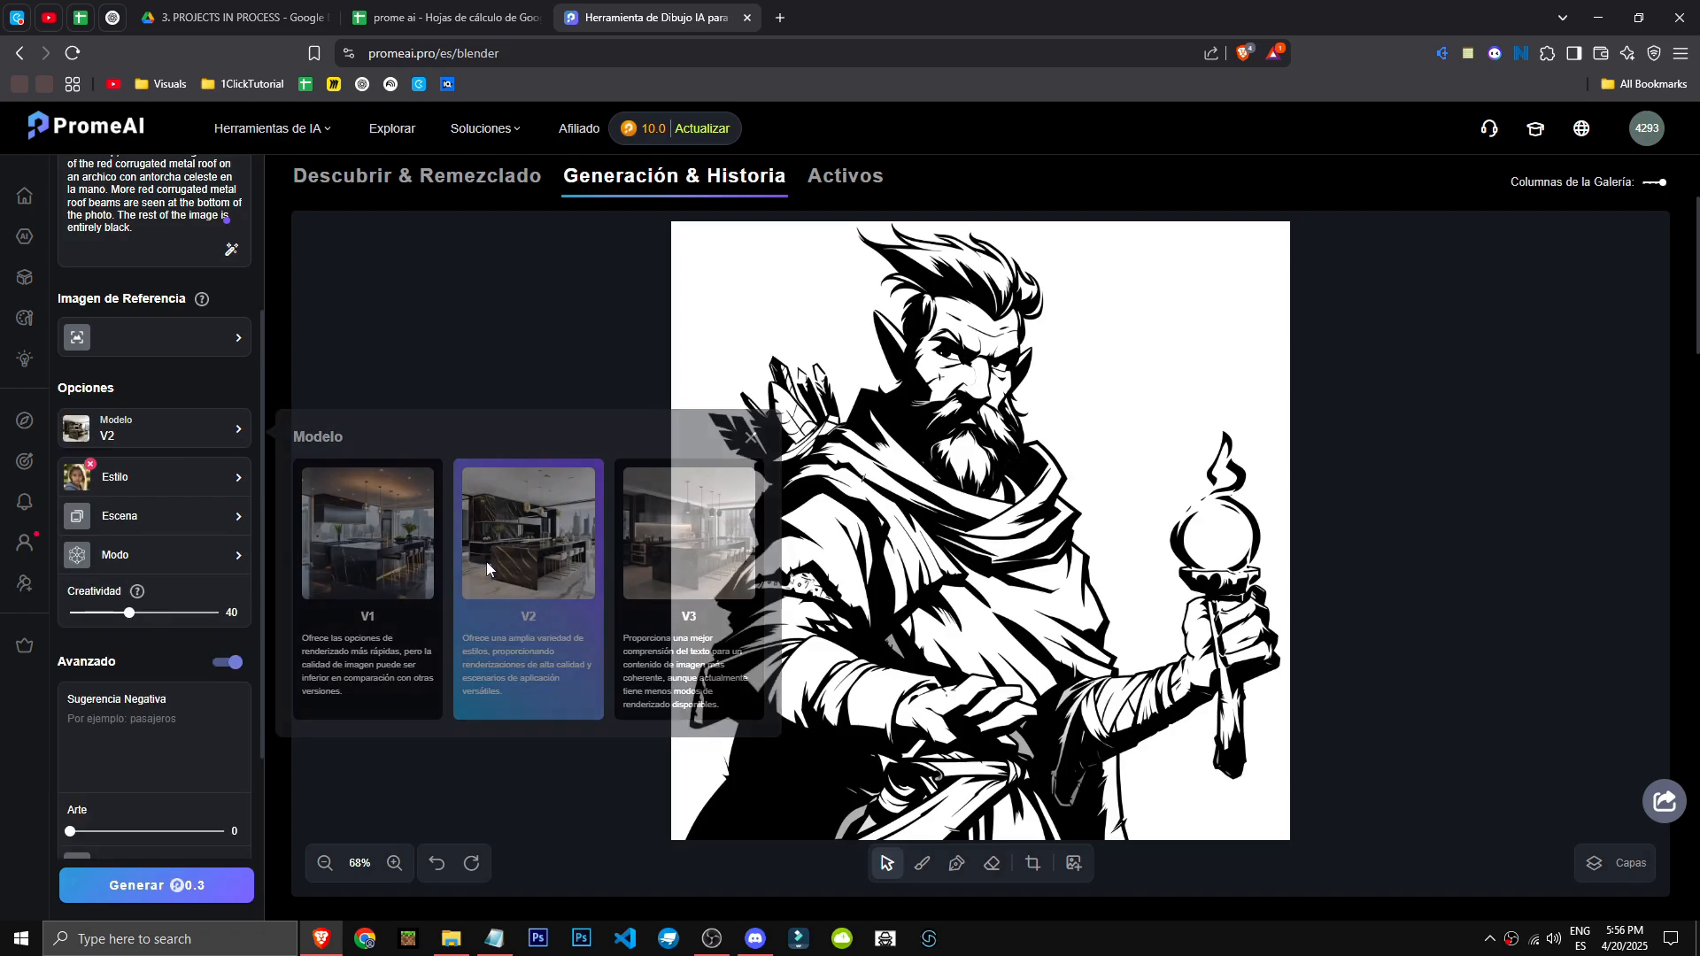
click(689, 532)
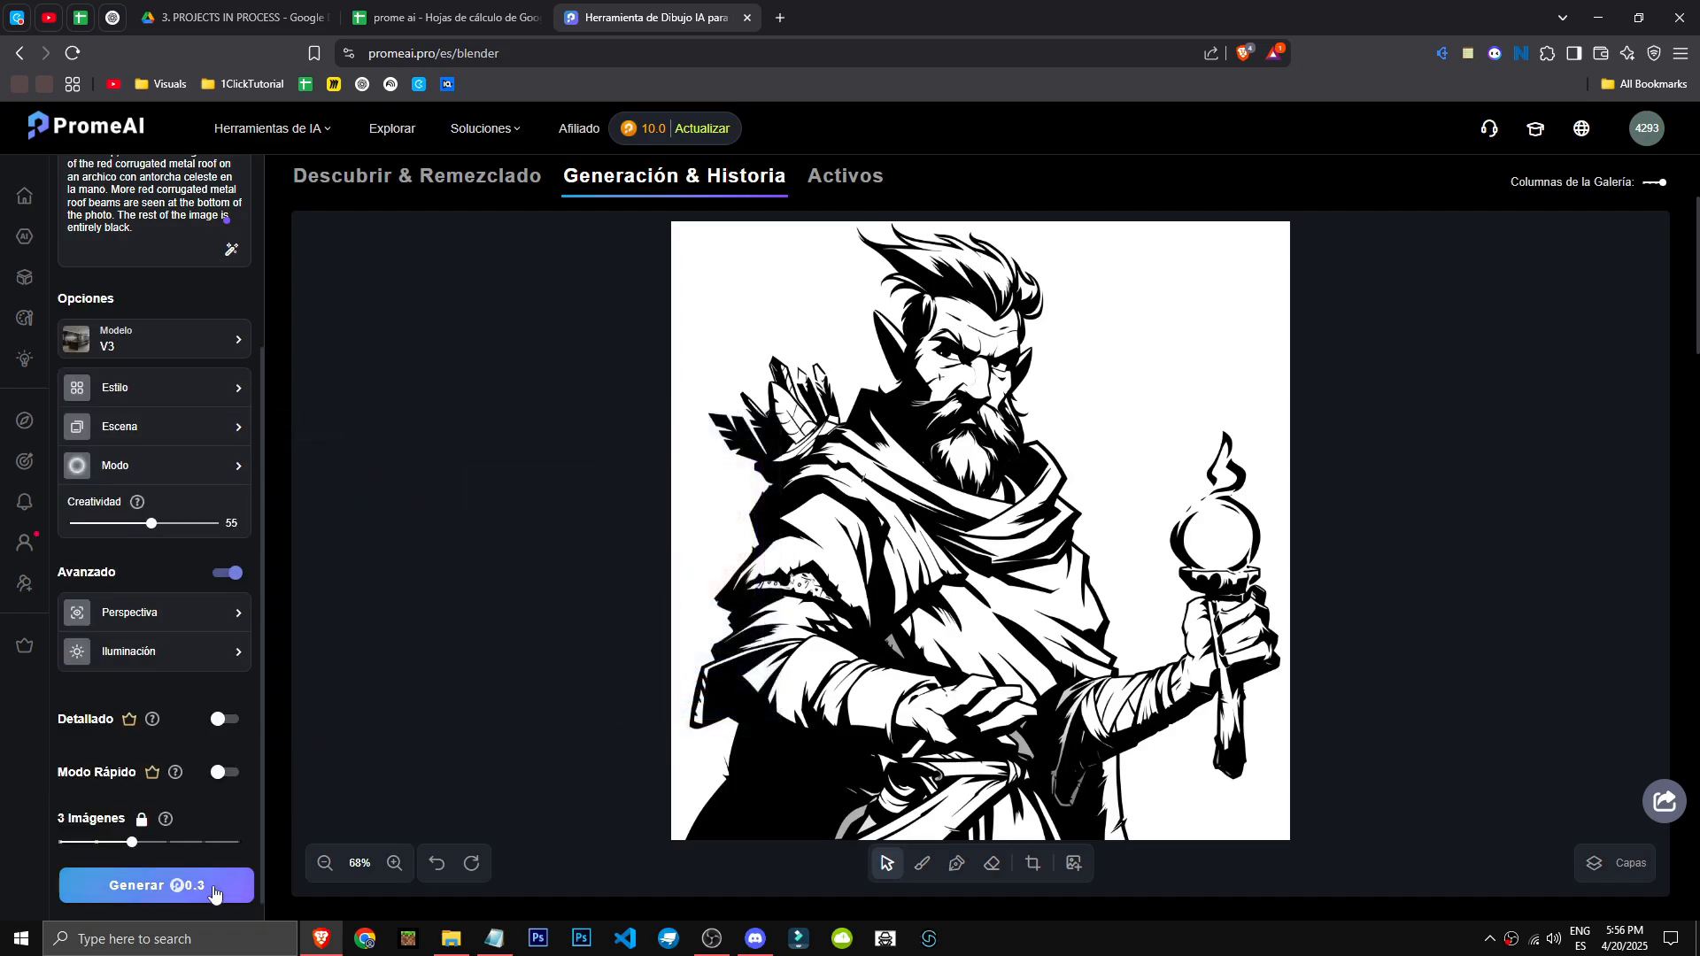
mouse_move(208, 356)
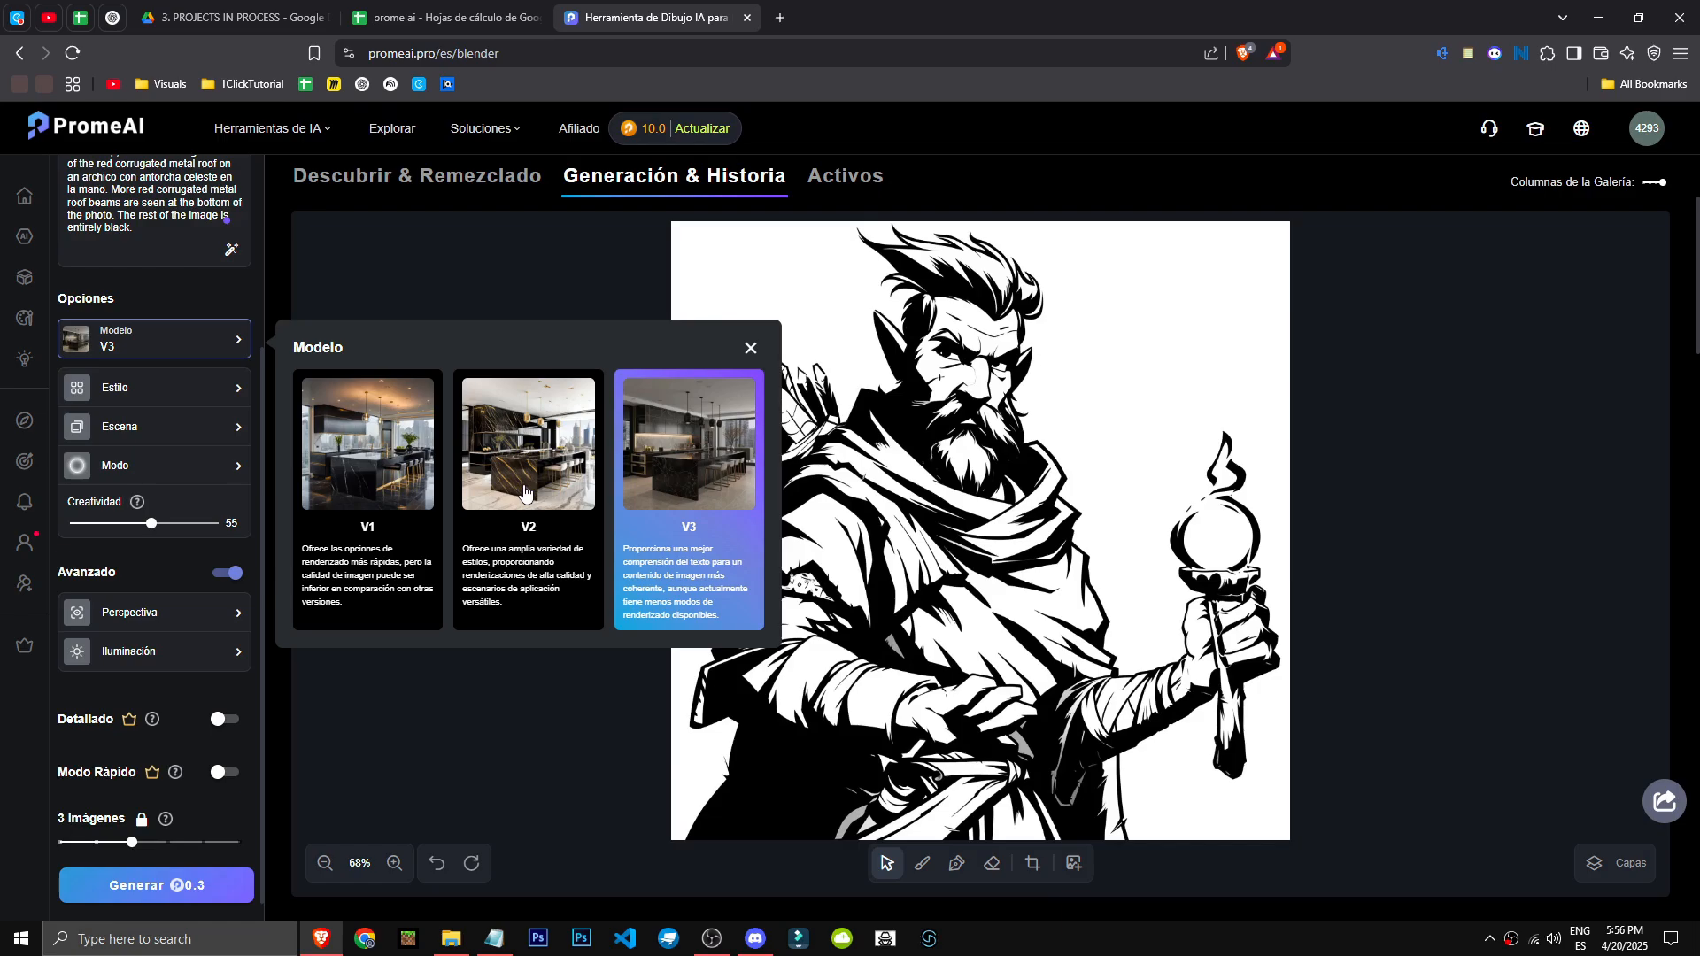
click(524, 491)
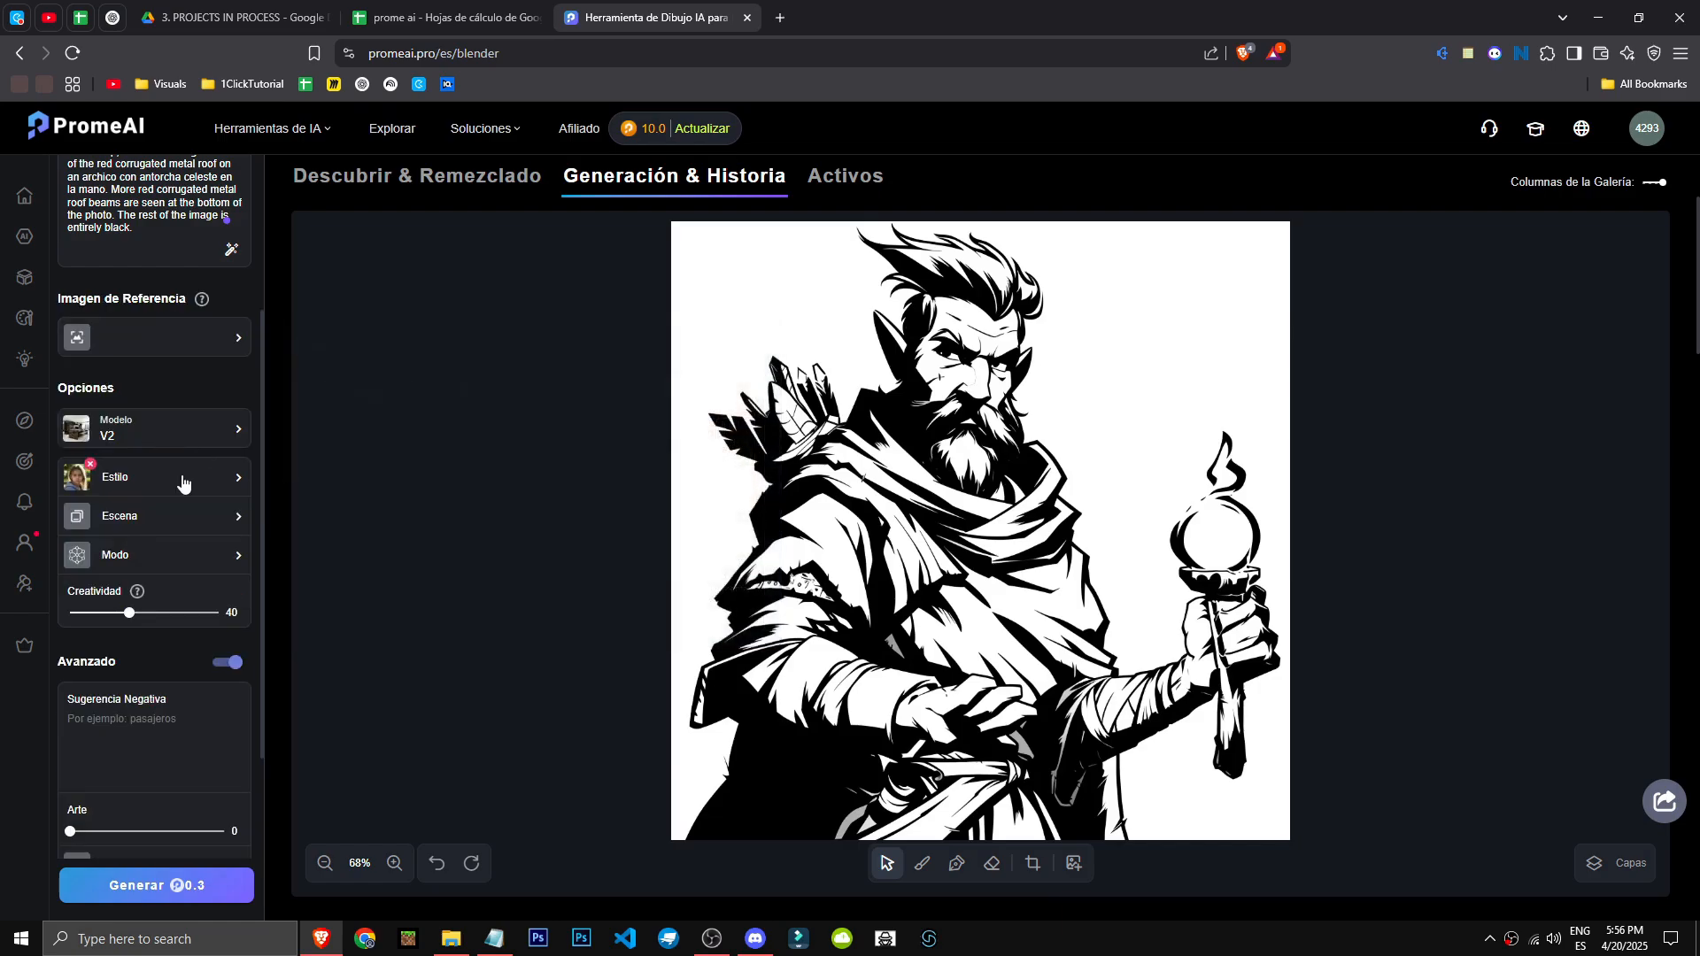
Set the style to the Fantasía photography look and the scene to the Hombre character type under Personaje de Juego.
mouse_move(182, 482)
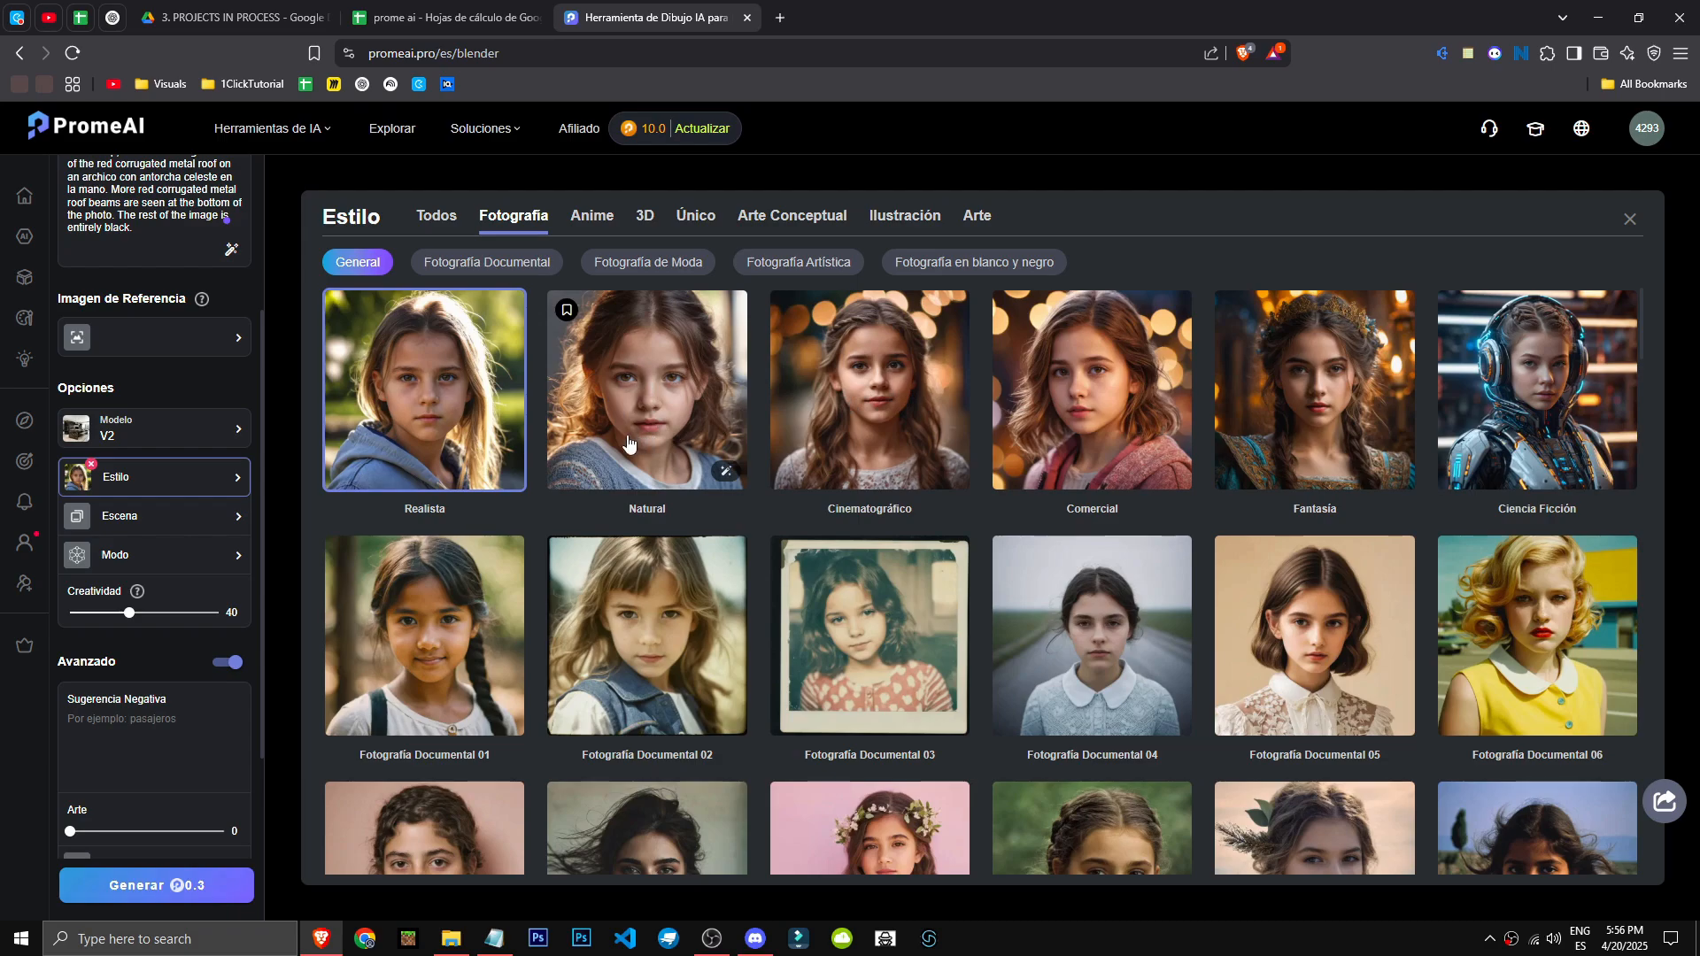
click(1276, 430)
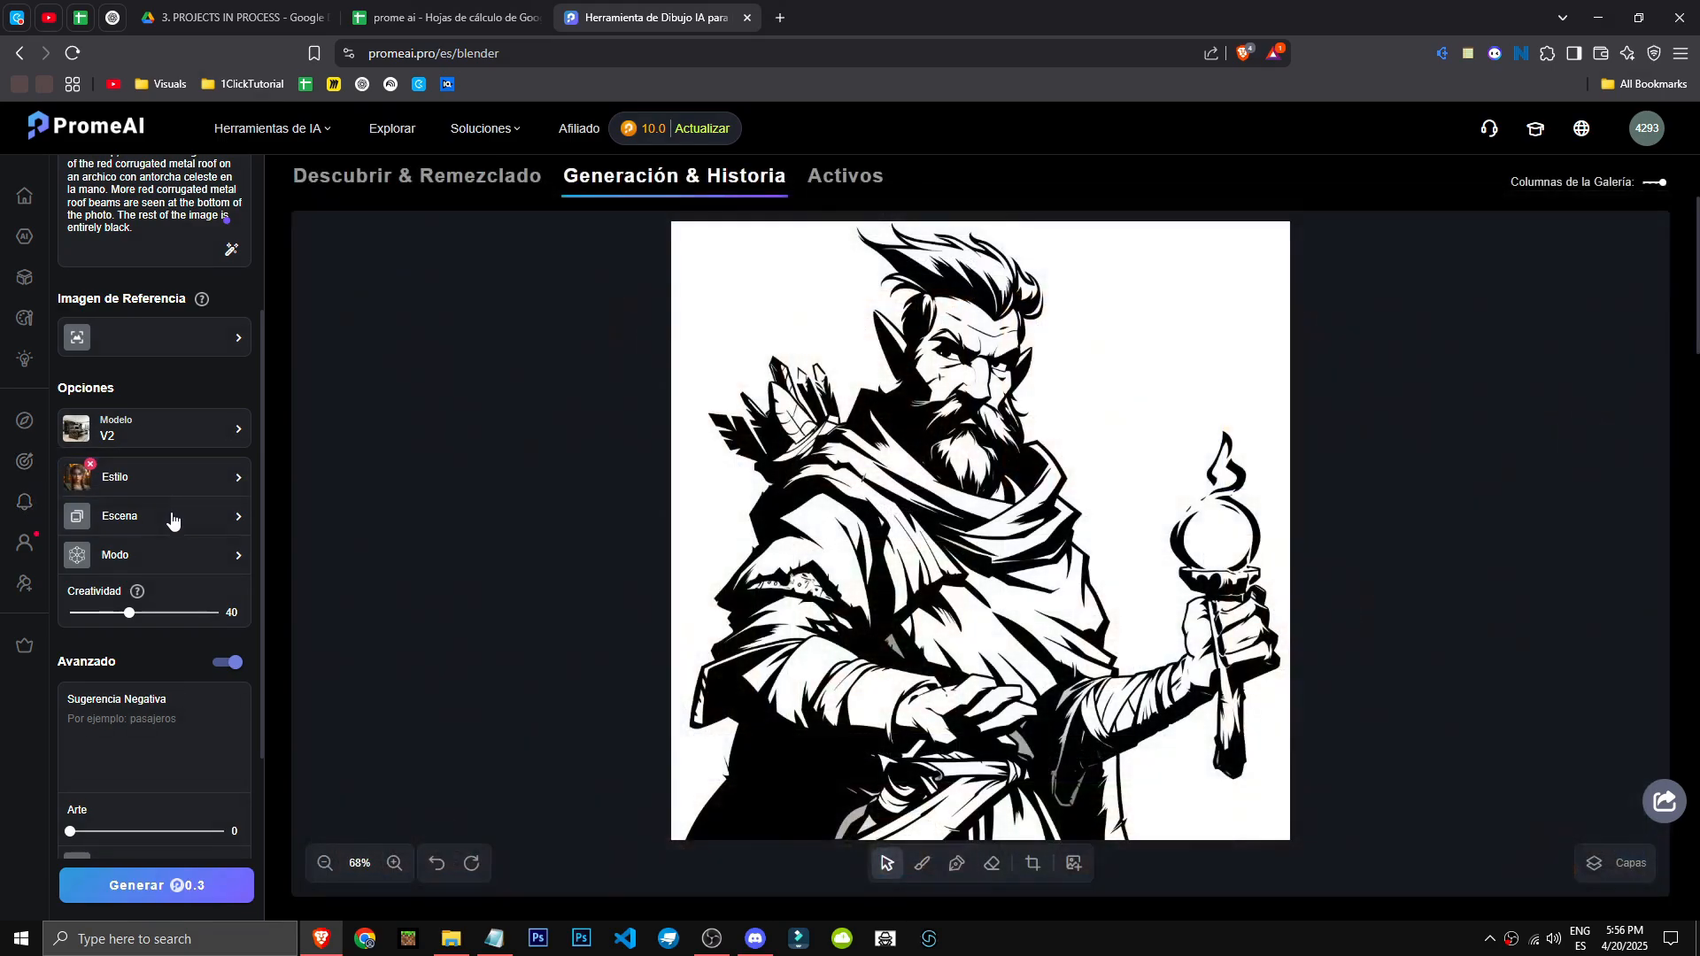
mouse_move(171, 520)
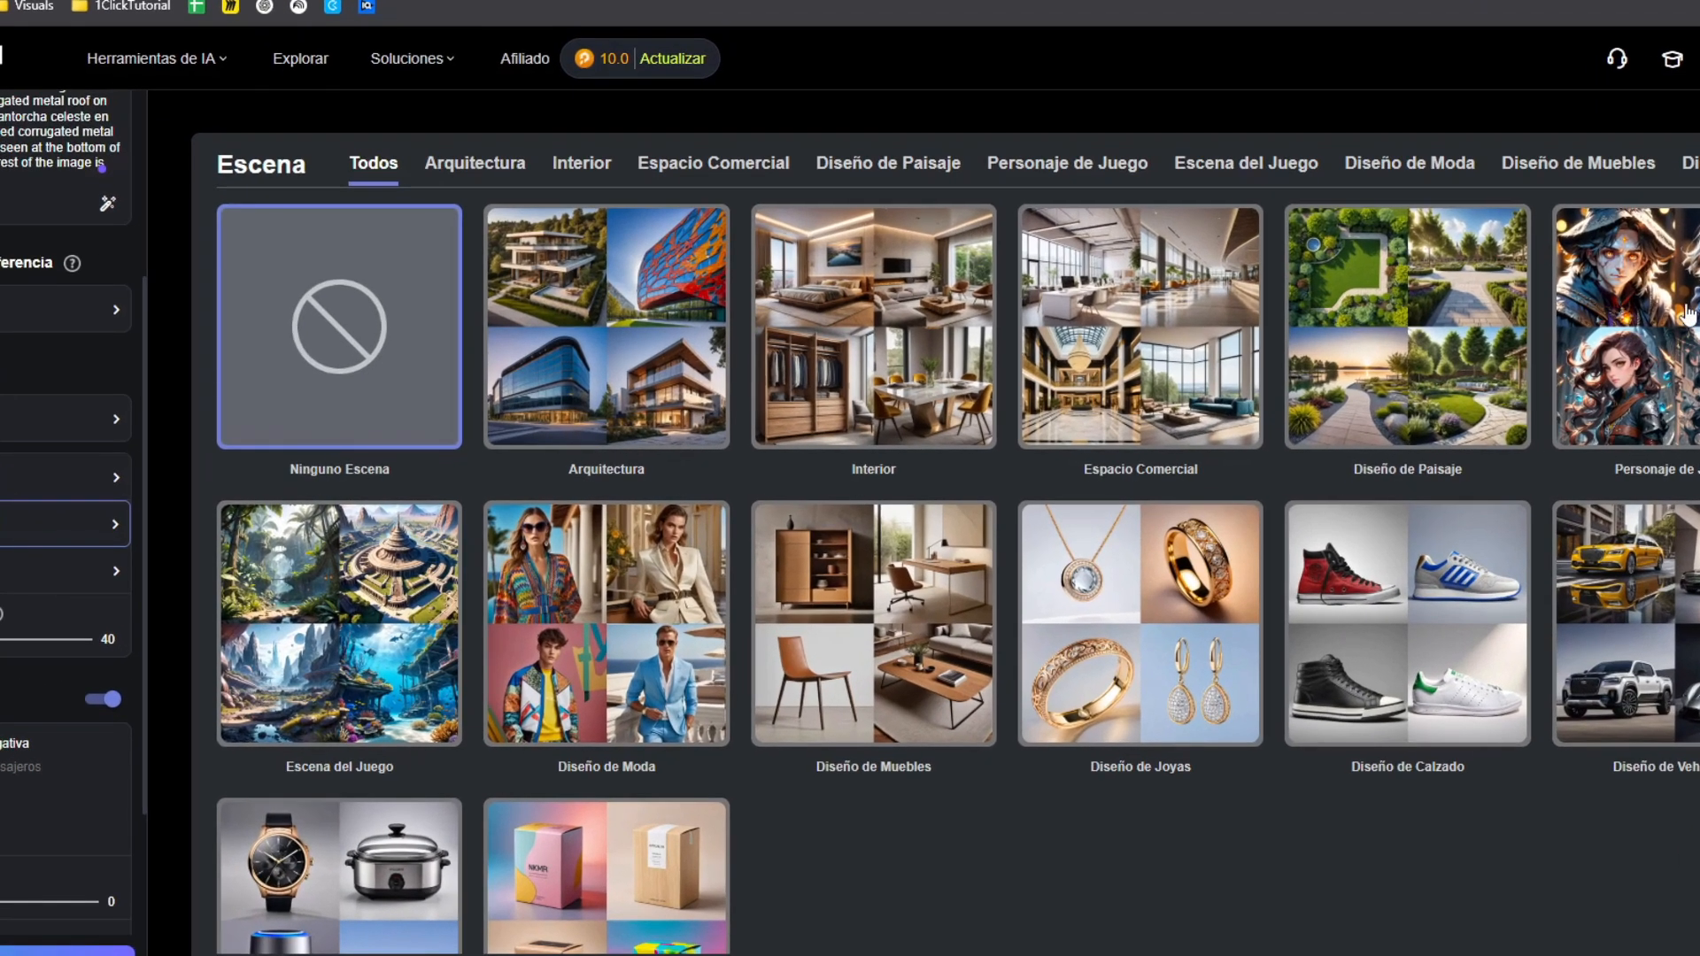
click(1688, 316)
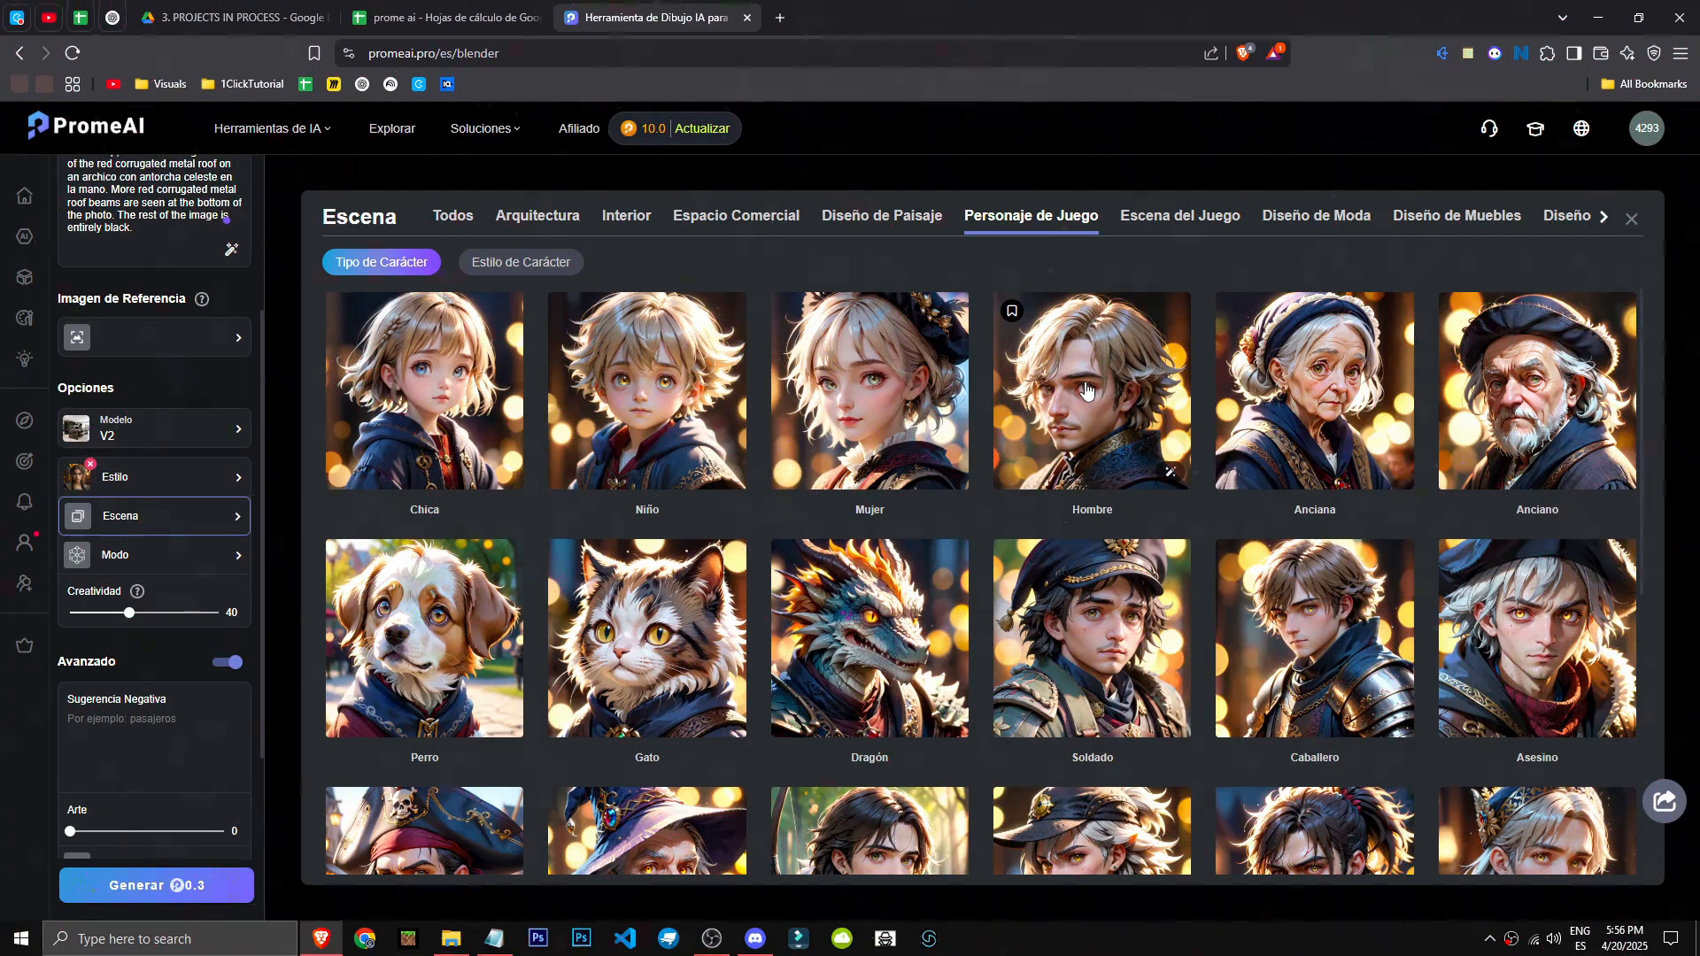
click(1086, 390)
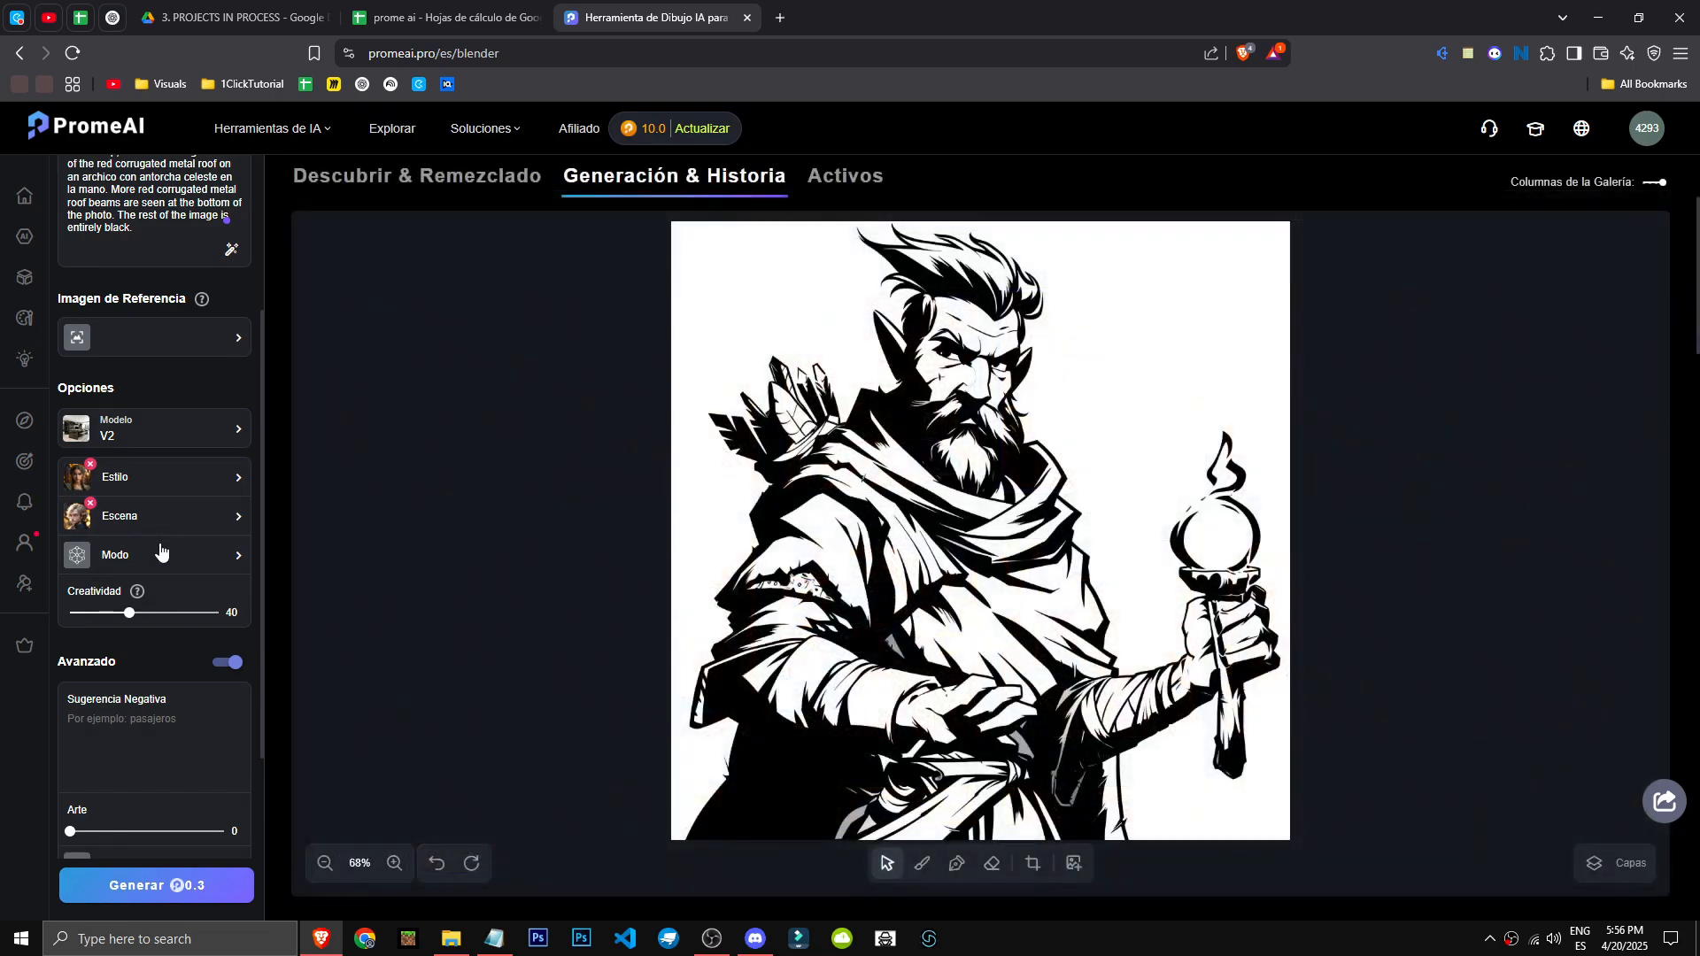
Review the available rendering modes and the advanced options for the sketch render.
click(160, 549)
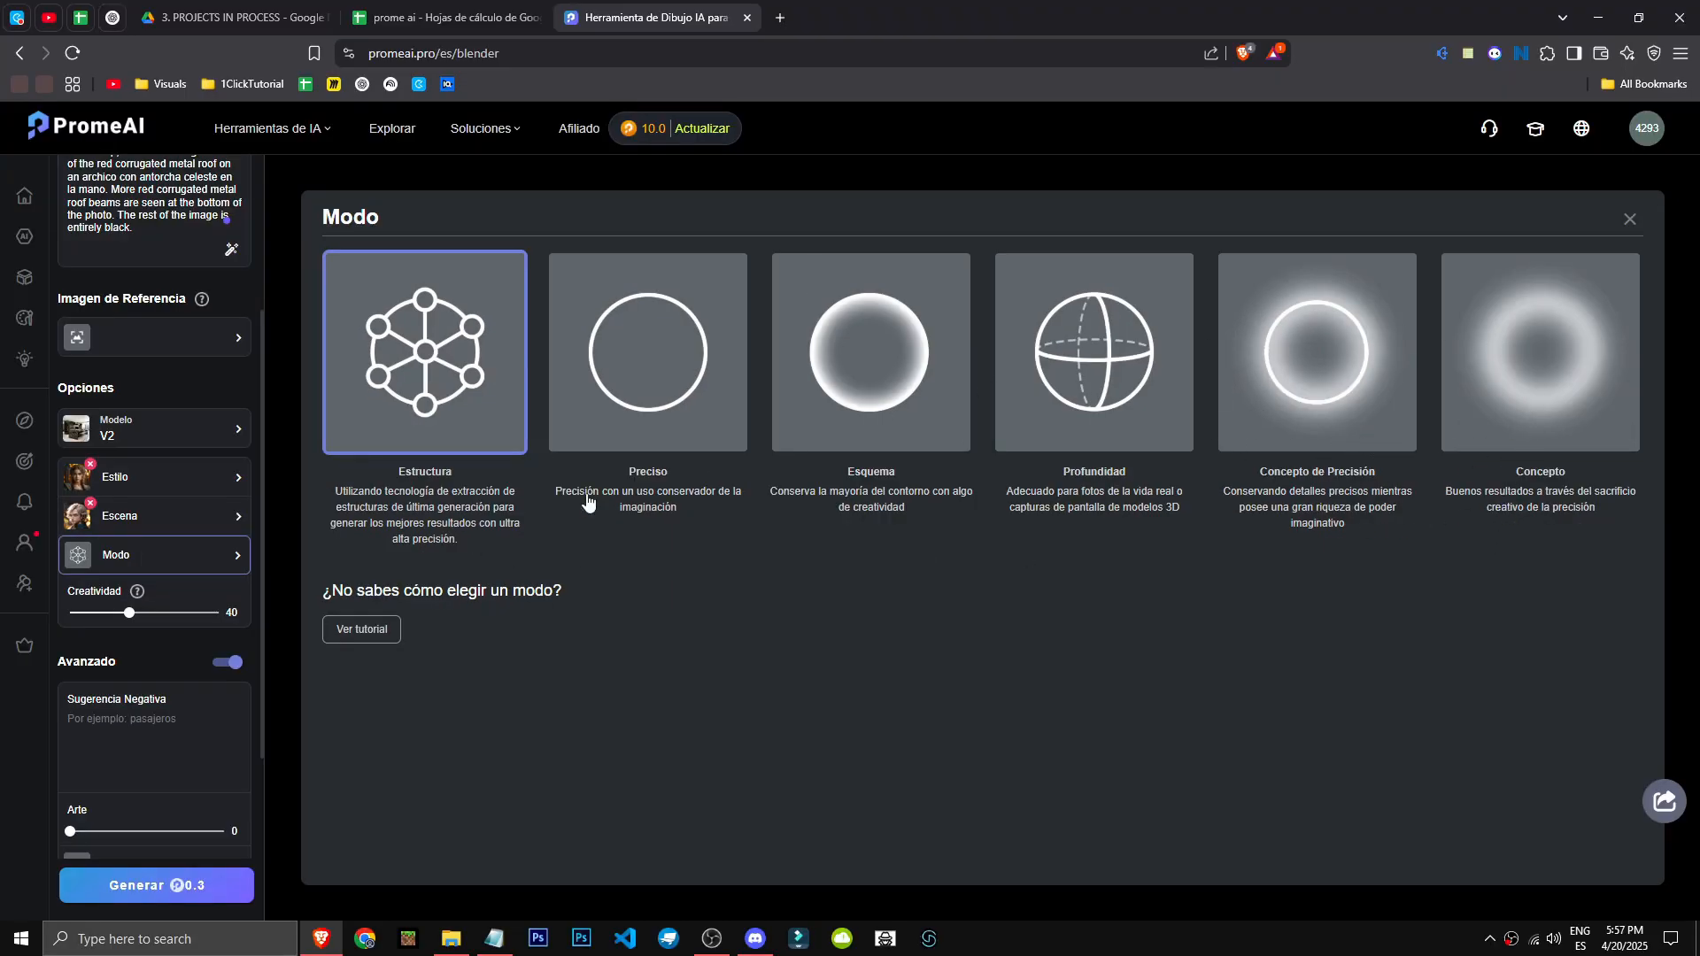
click(200, 569)
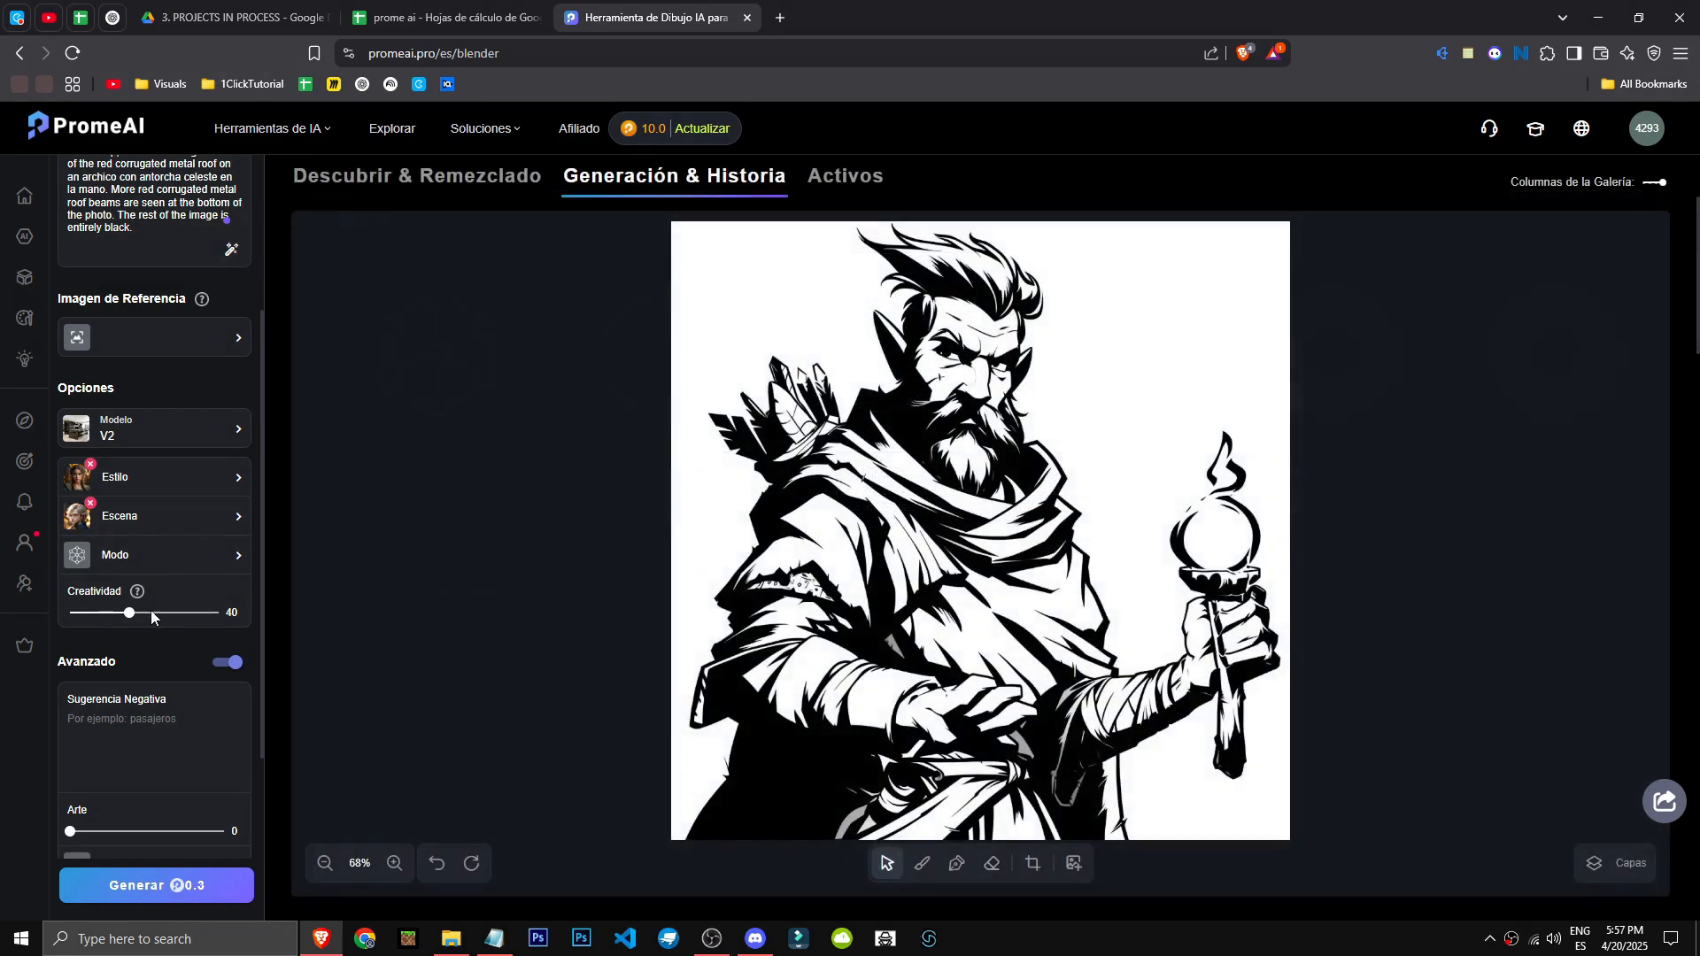
scroll(151, 609, down, 3)
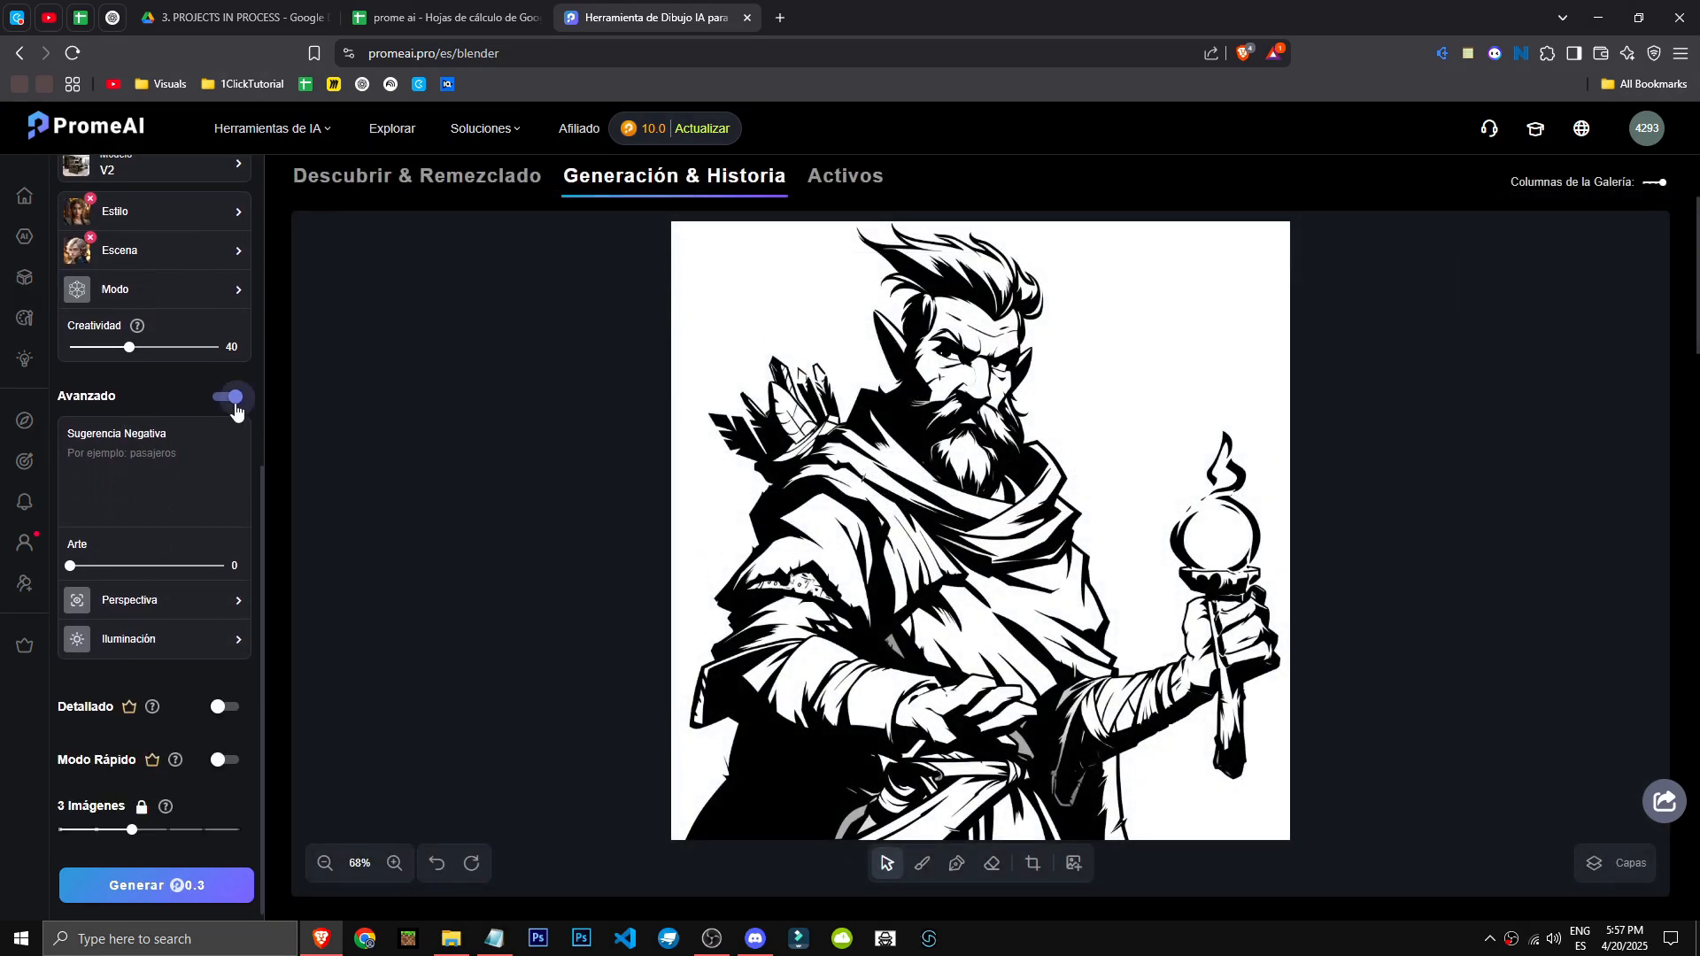
Look over the advanced render settings and open the Perspectiva options.
scroll(236, 410, up, 3)
scroll(224, 625, down, 3)
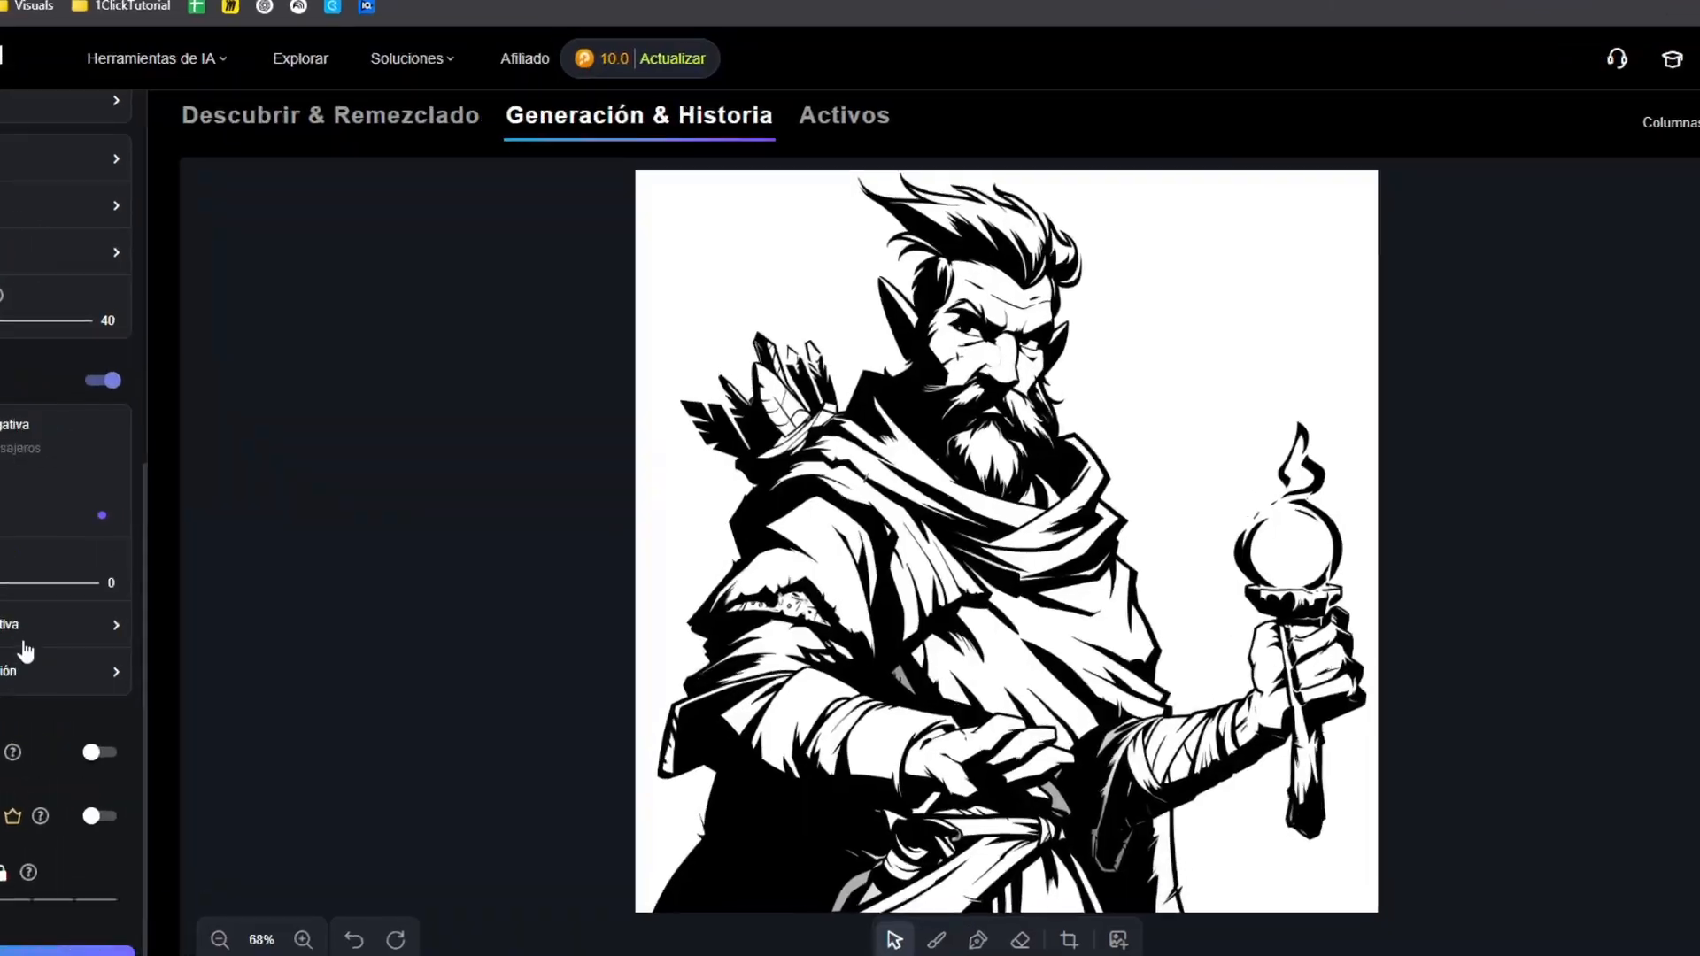
click(168, 600)
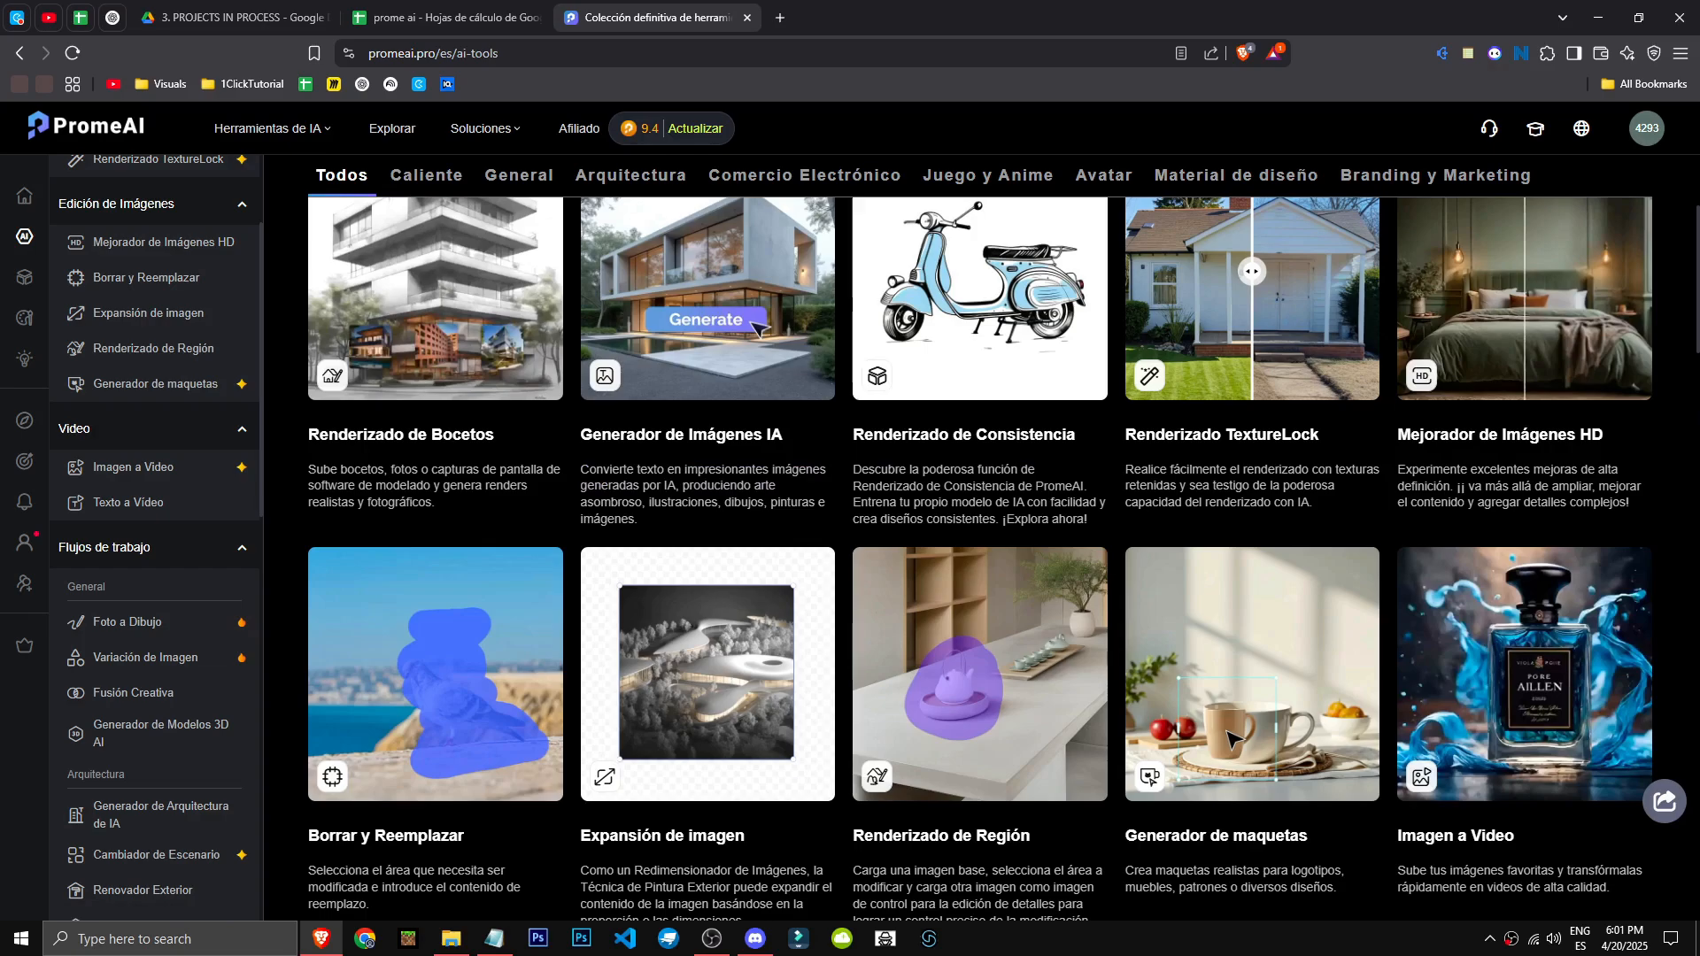
Open the Mejorador de Imágenes HD tool, try the husky puppy sample, and load the white-sofa living room sample as the source image.
scroll(1665, 511, up, 3)
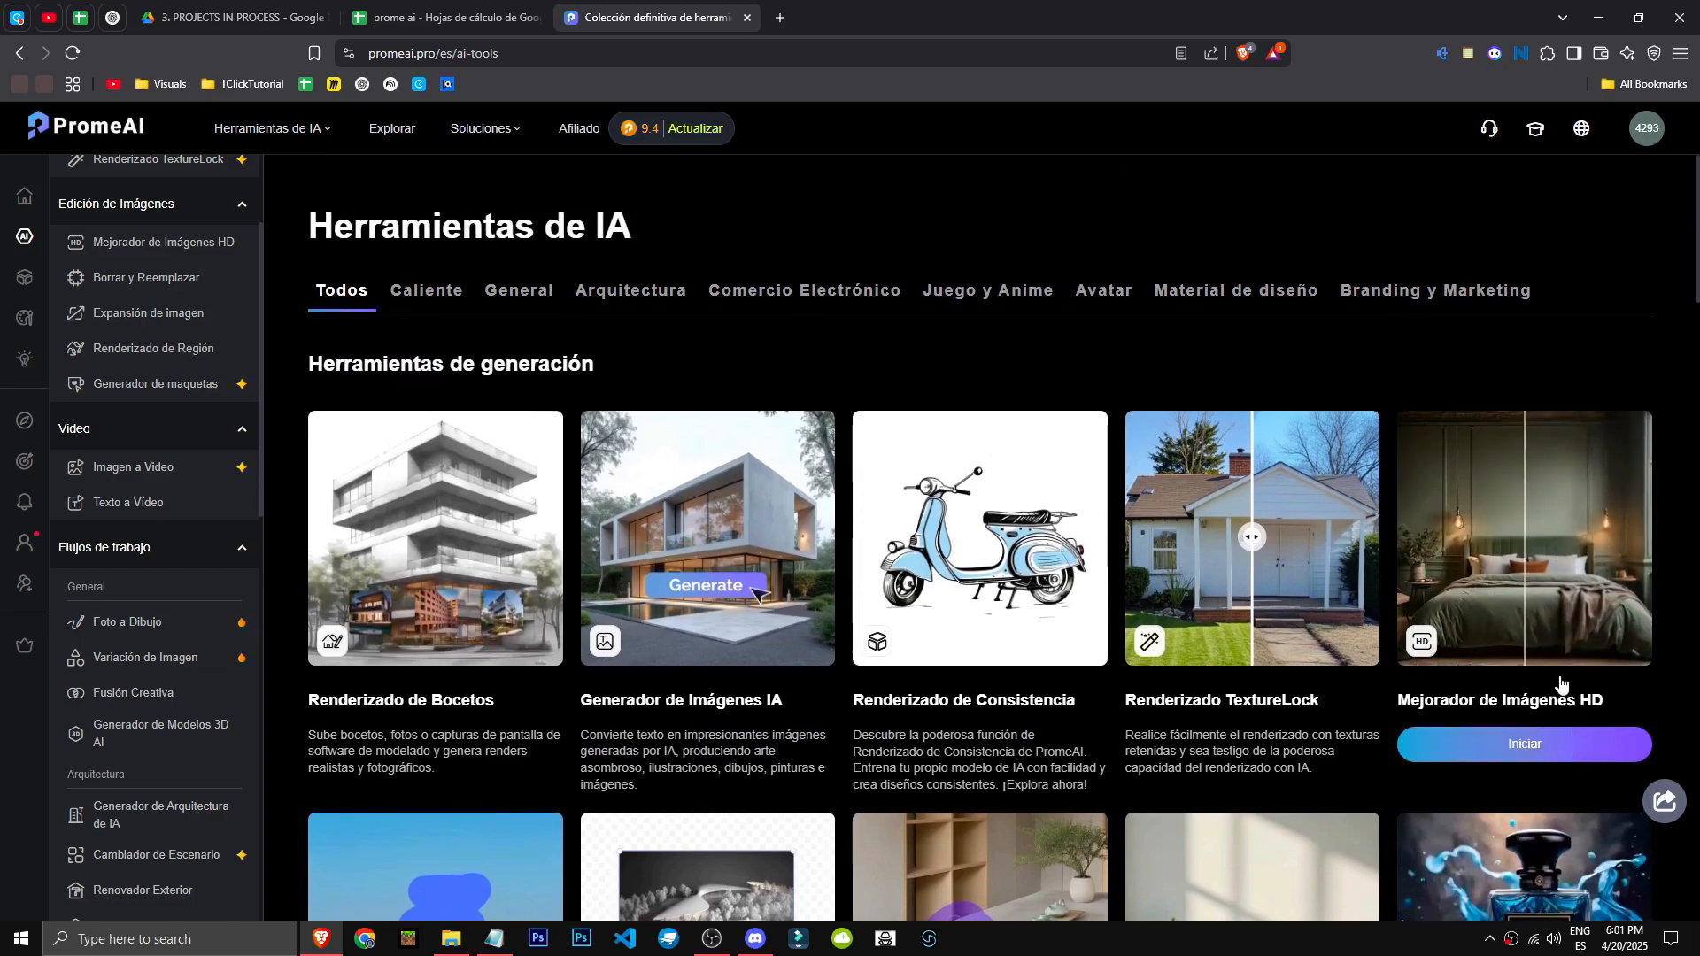
click(1555, 630)
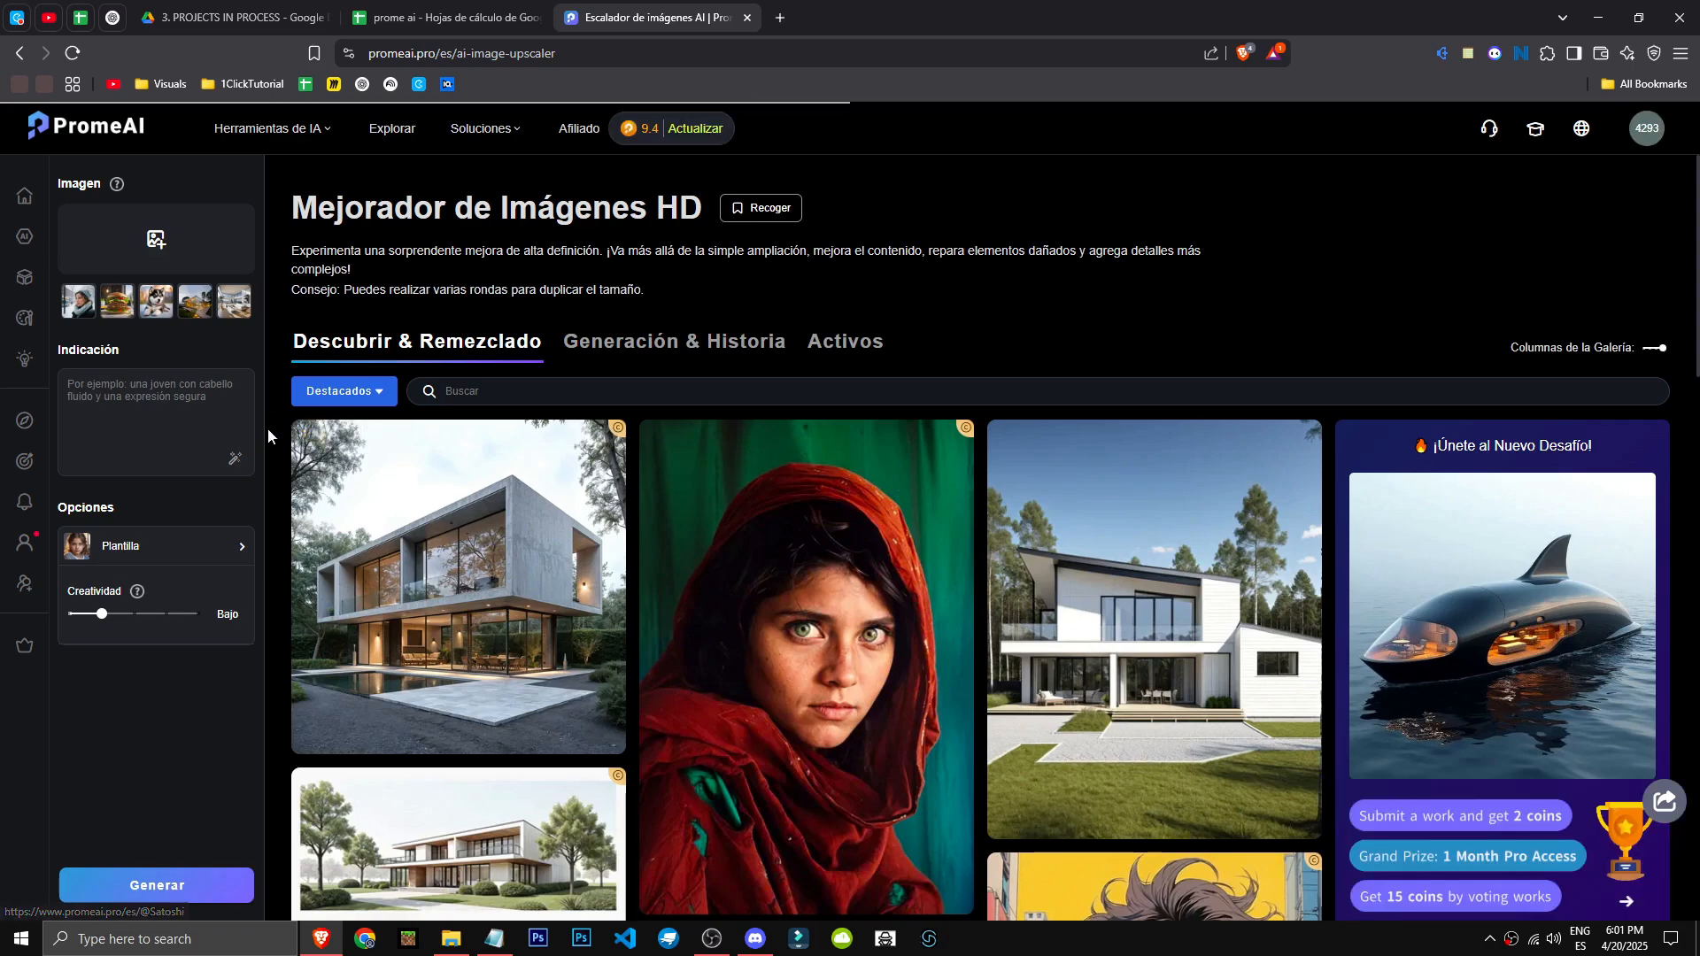
click(157, 303)
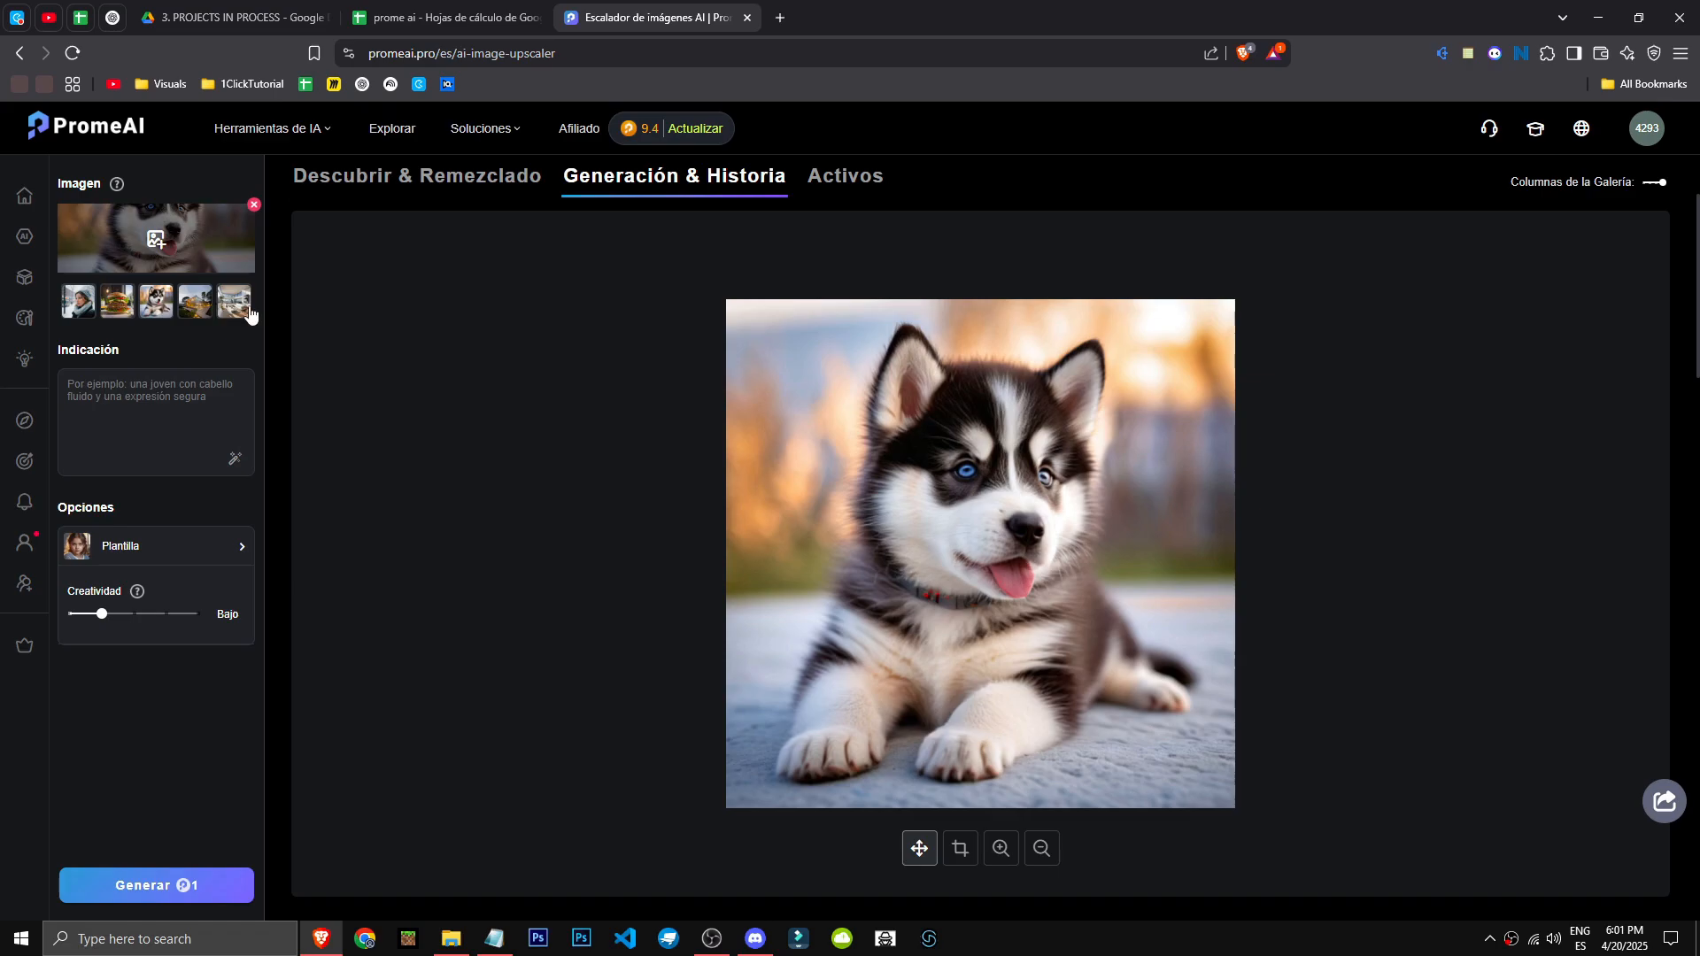
click(249, 307)
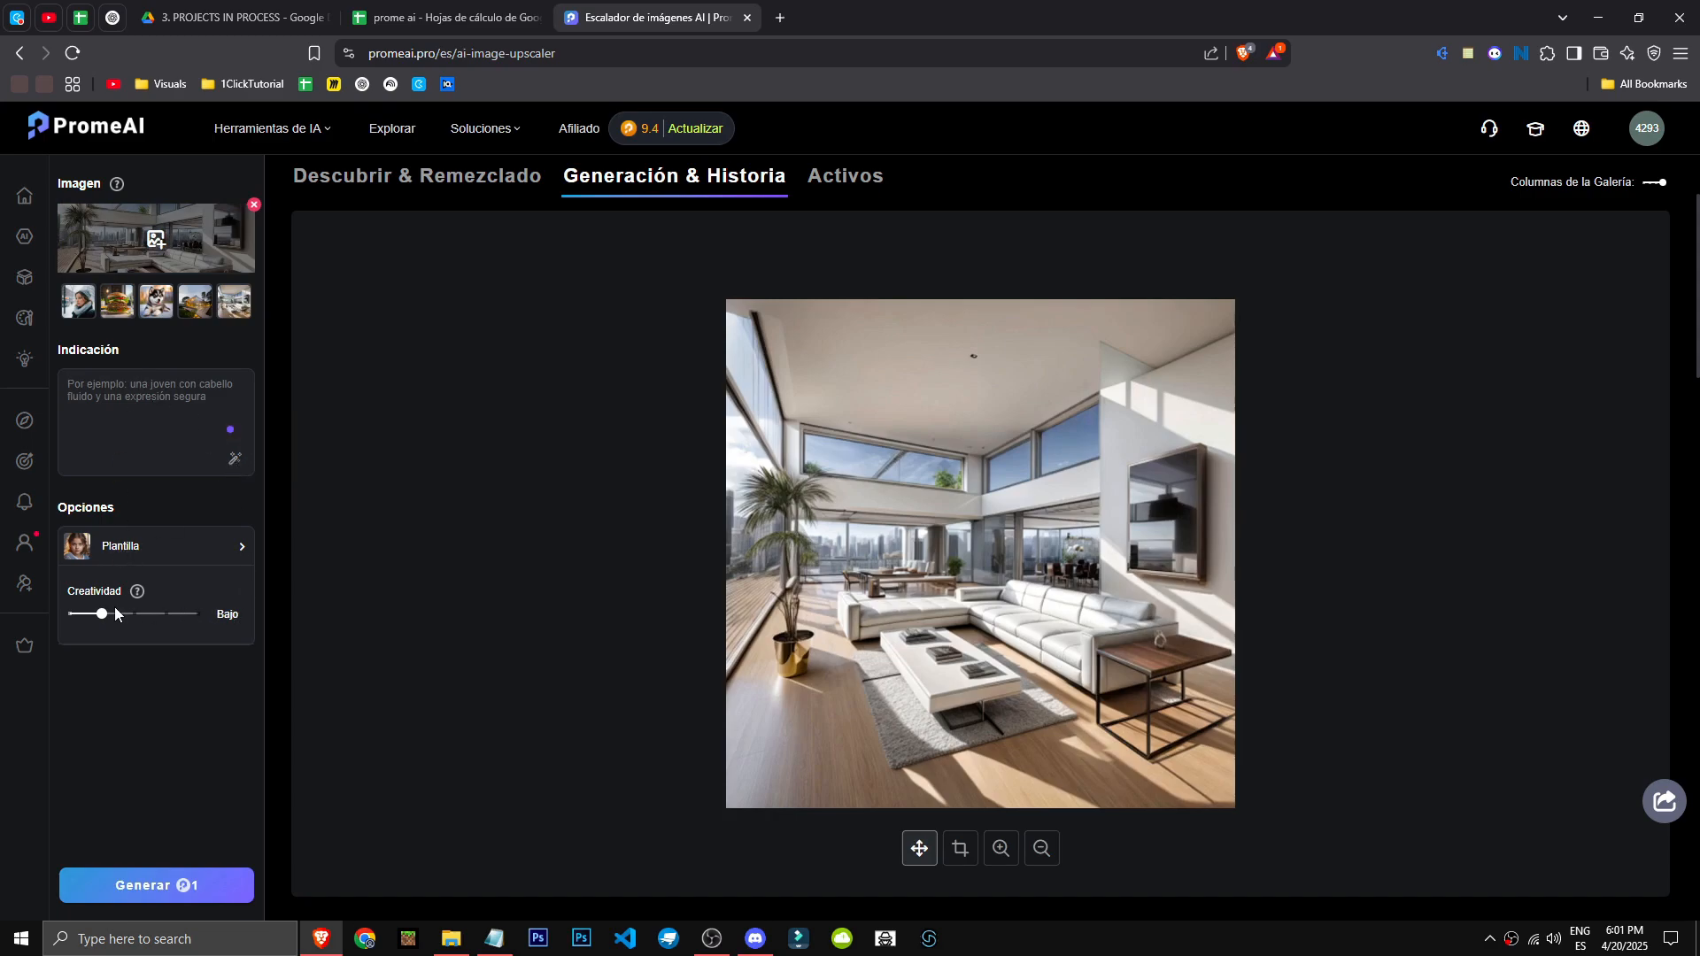
Try lower and higher Creatividad levels for enhancing the living room image.
mouse_move(105, 615)
mouse_down()
mouse_move(74, 614)
mouse_move(253, 604)
mouse_move(90, 622)
mouse_up()
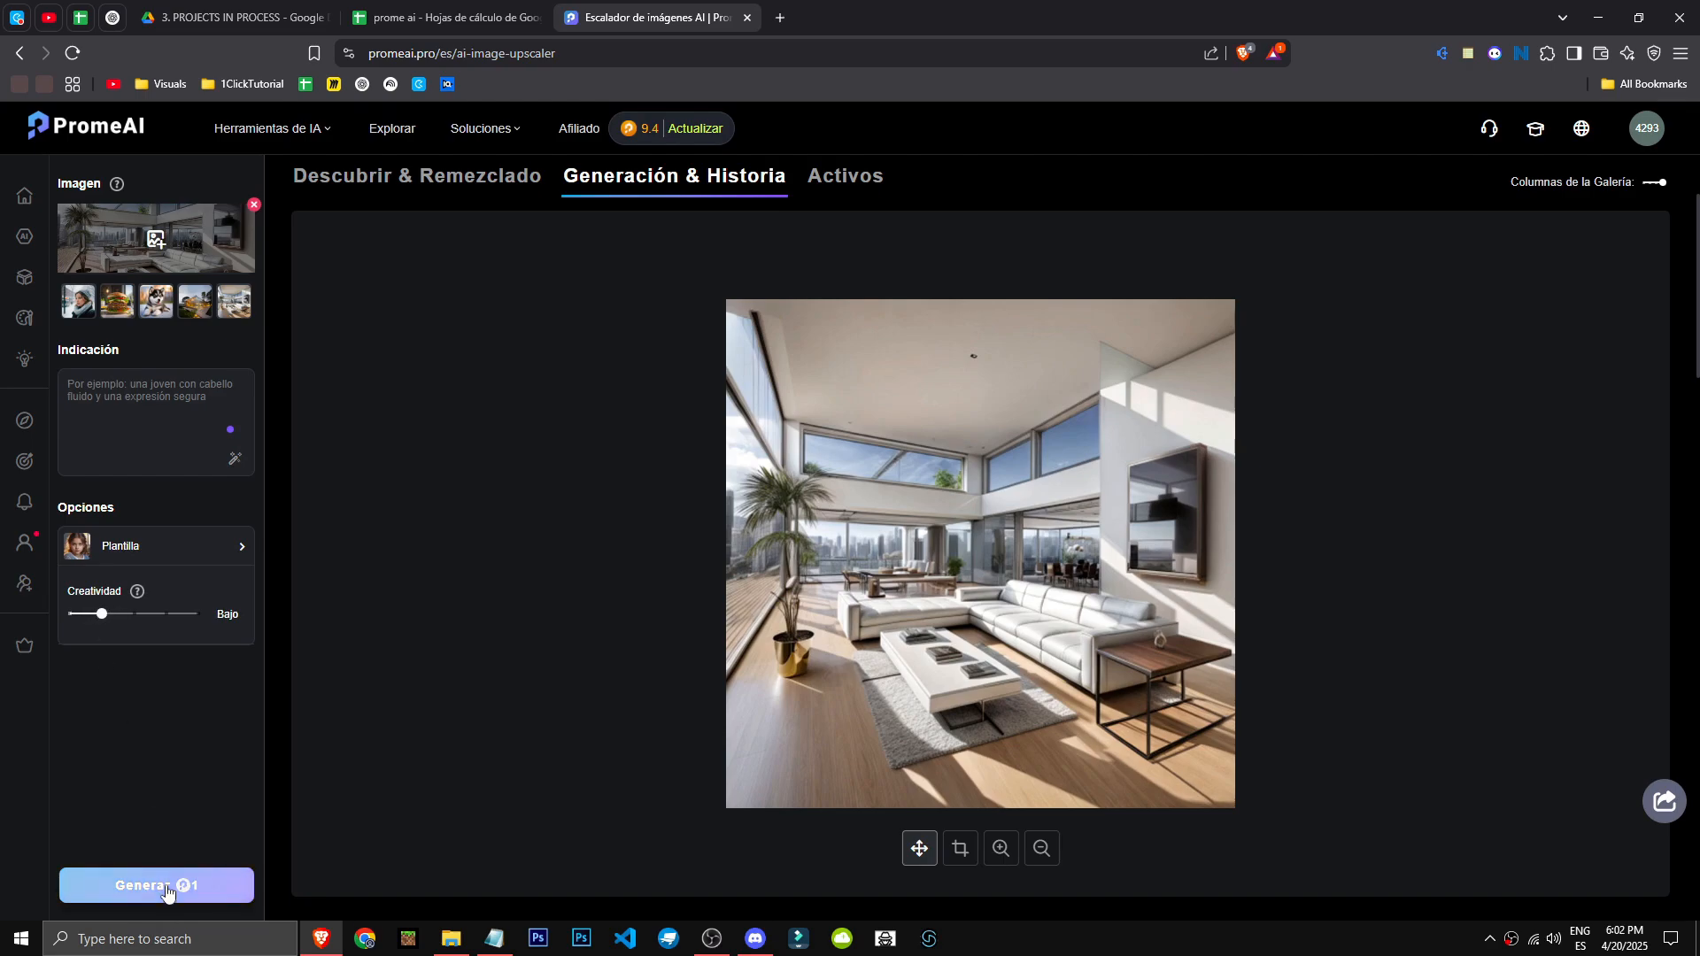
drag(70, 613, 197, 614)
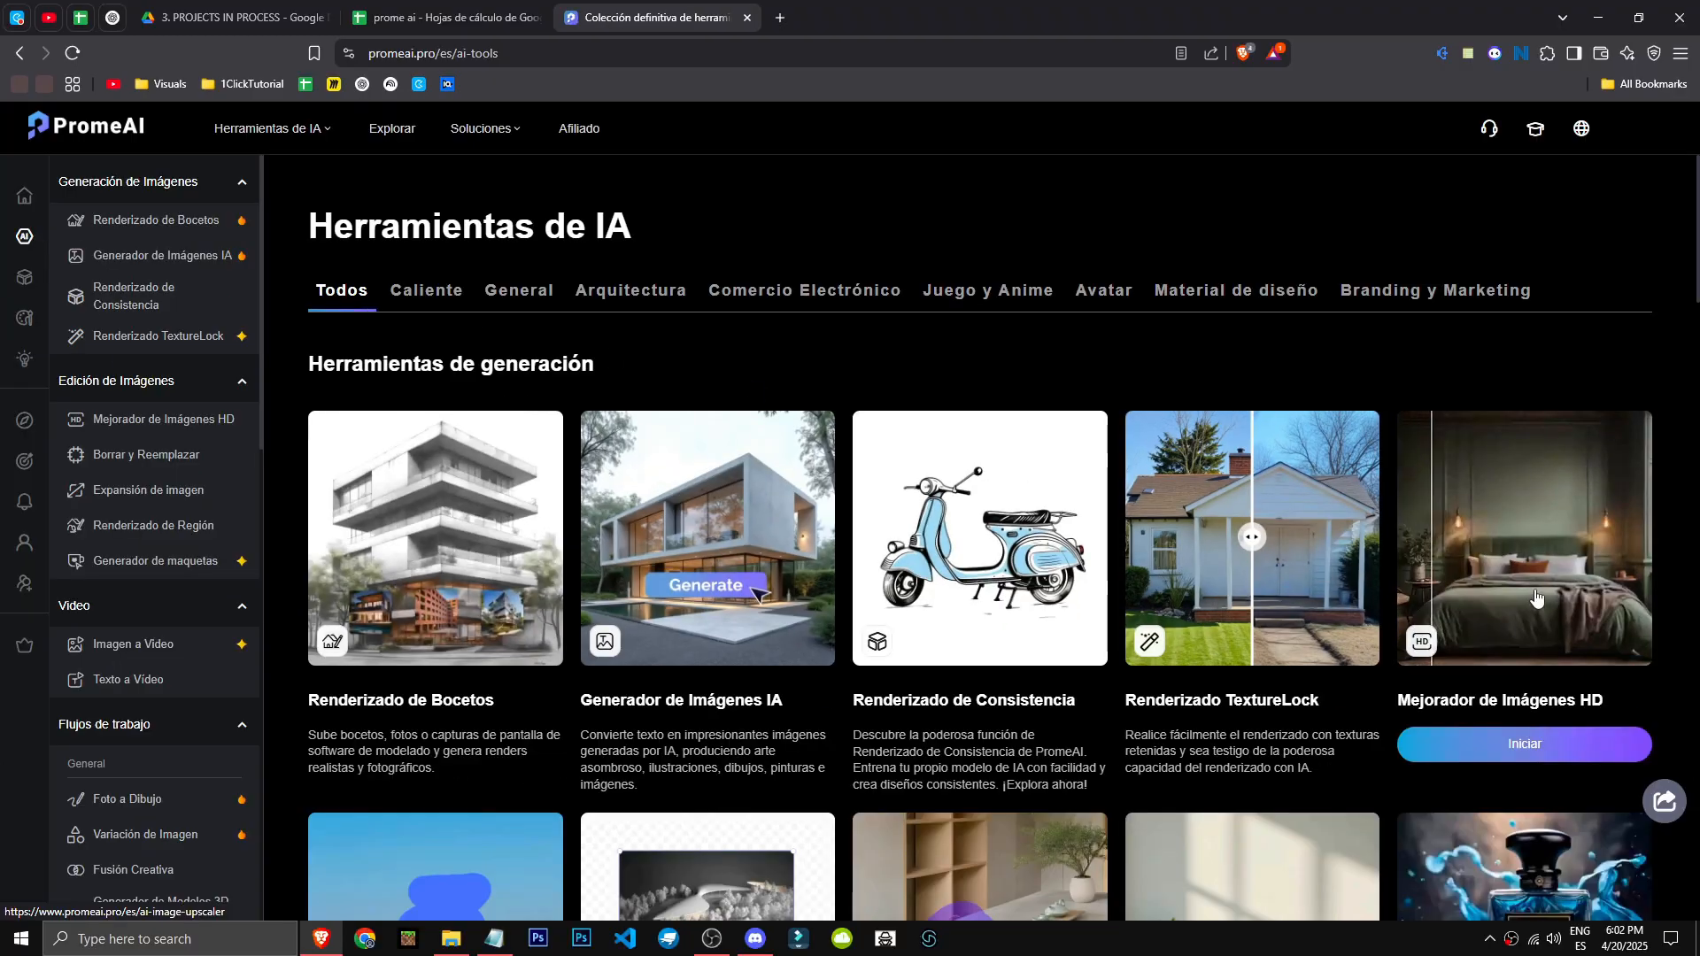
Reopen the Mejorador de Imágenes HD tool from the AI tools collection.
click(1536, 599)
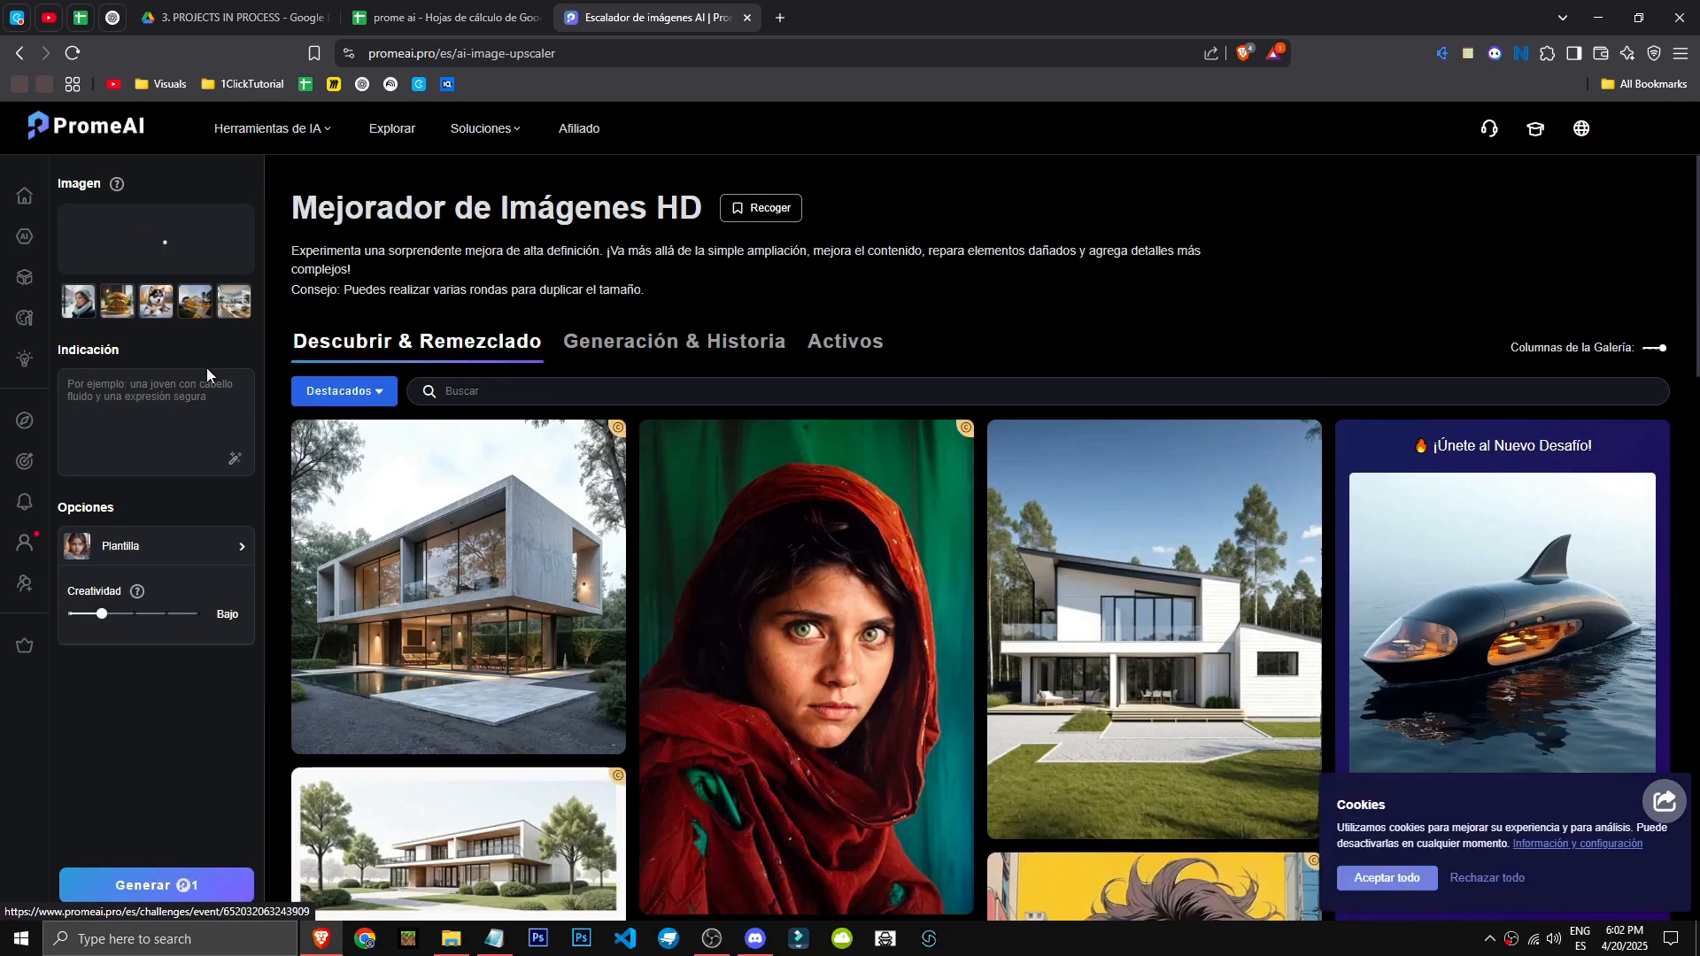